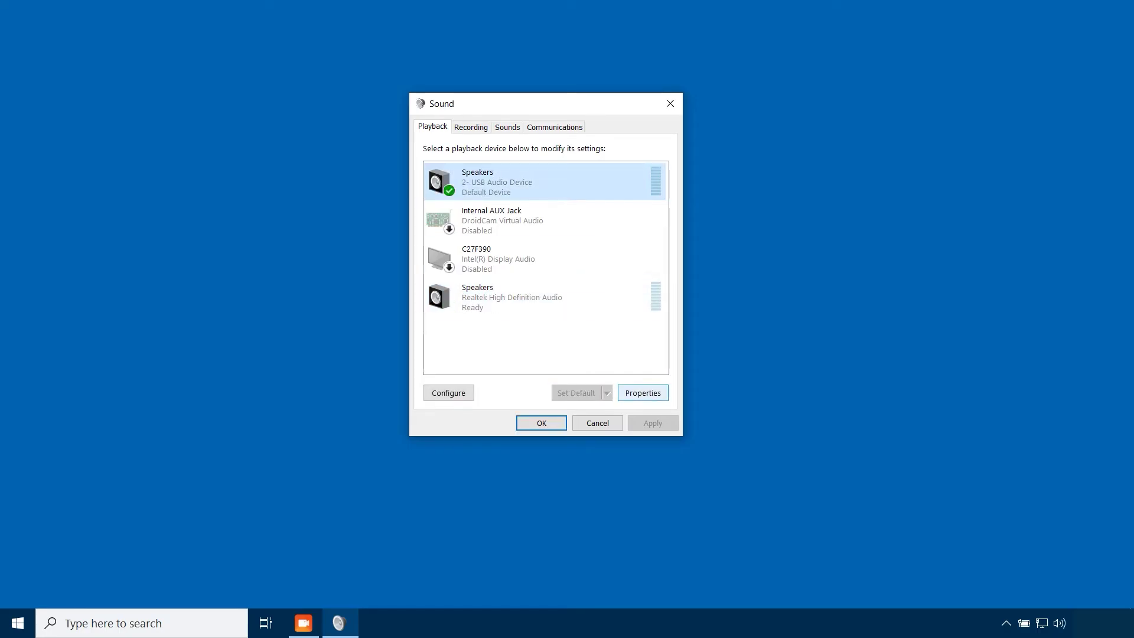
- Confirm the Speakers Properties so both the properties and the Sound dialog close
key(Return)
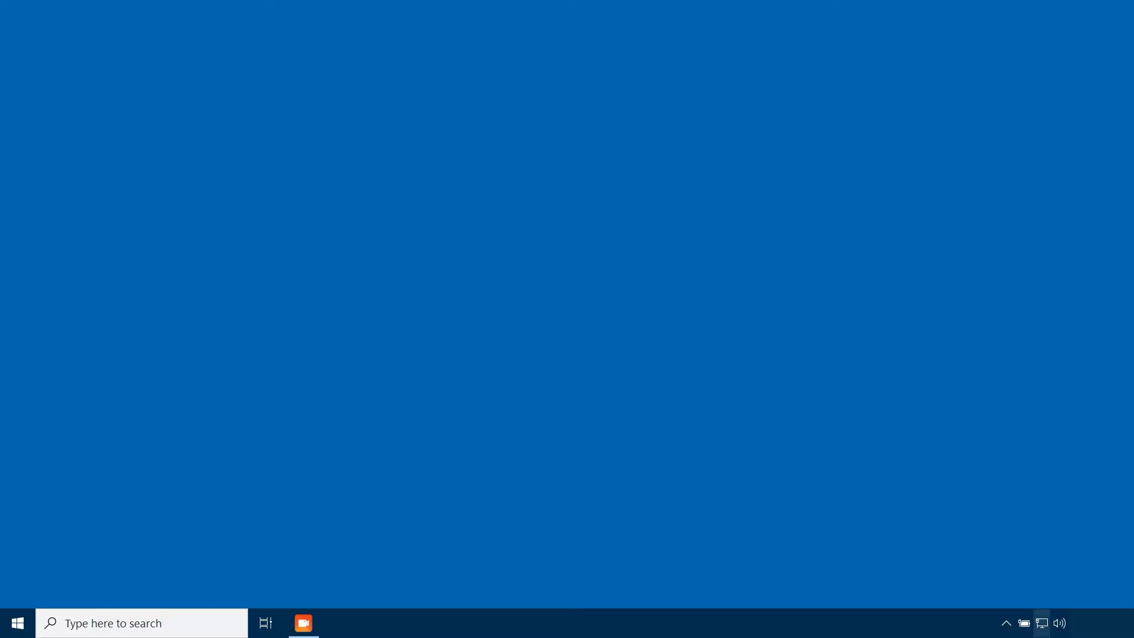
- Reopen the Sound window from the tray speaker icon on the Playback tab
right_click(1059, 623)
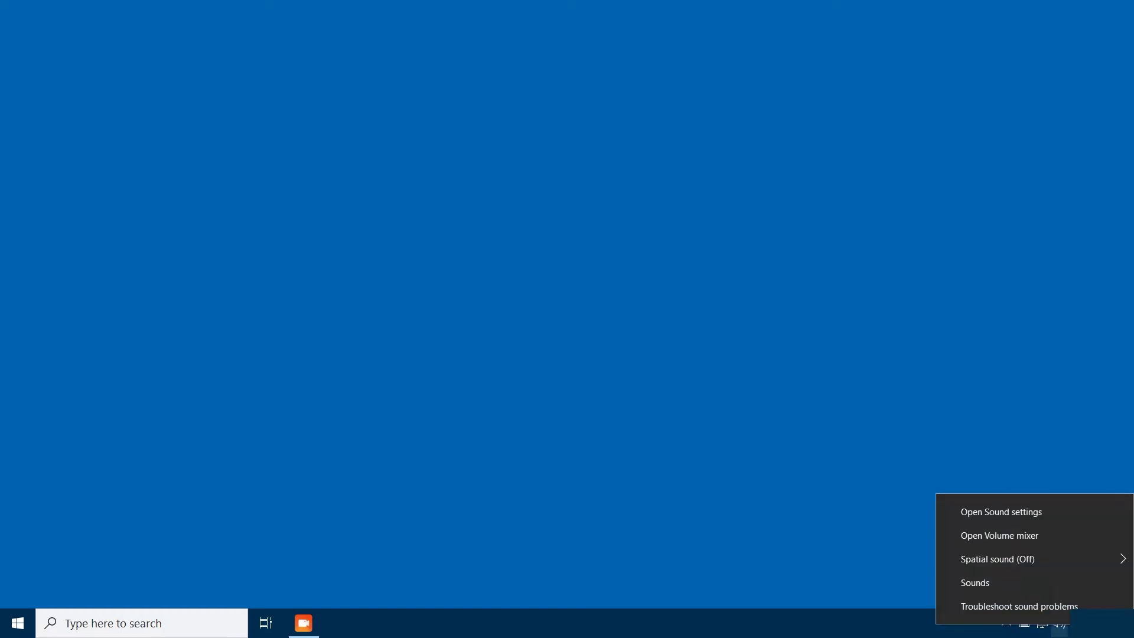
click(975, 582)
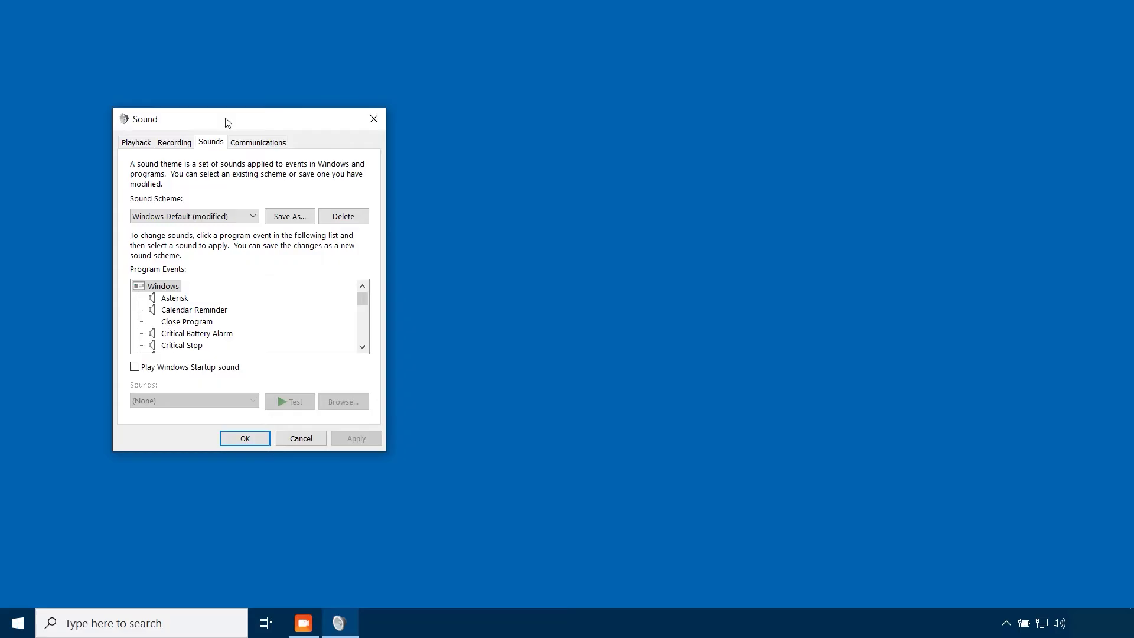
drag(227, 122, 523, 107)
click(432, 127)
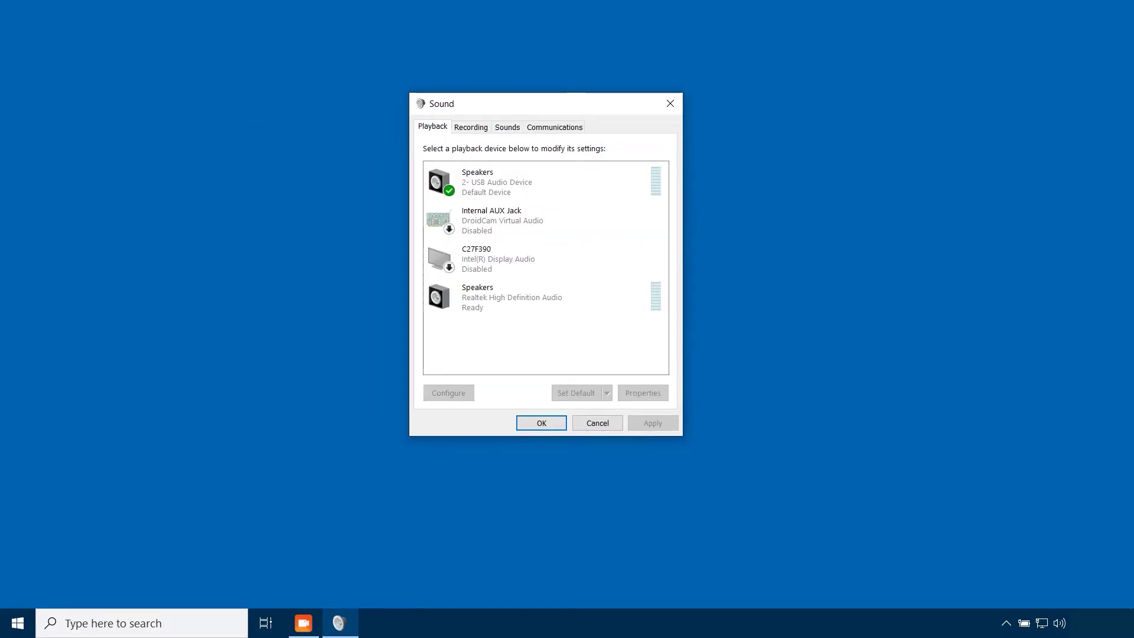
- Make the USB Audio Device speakers the default playback device and view their properties
click(502, 182)
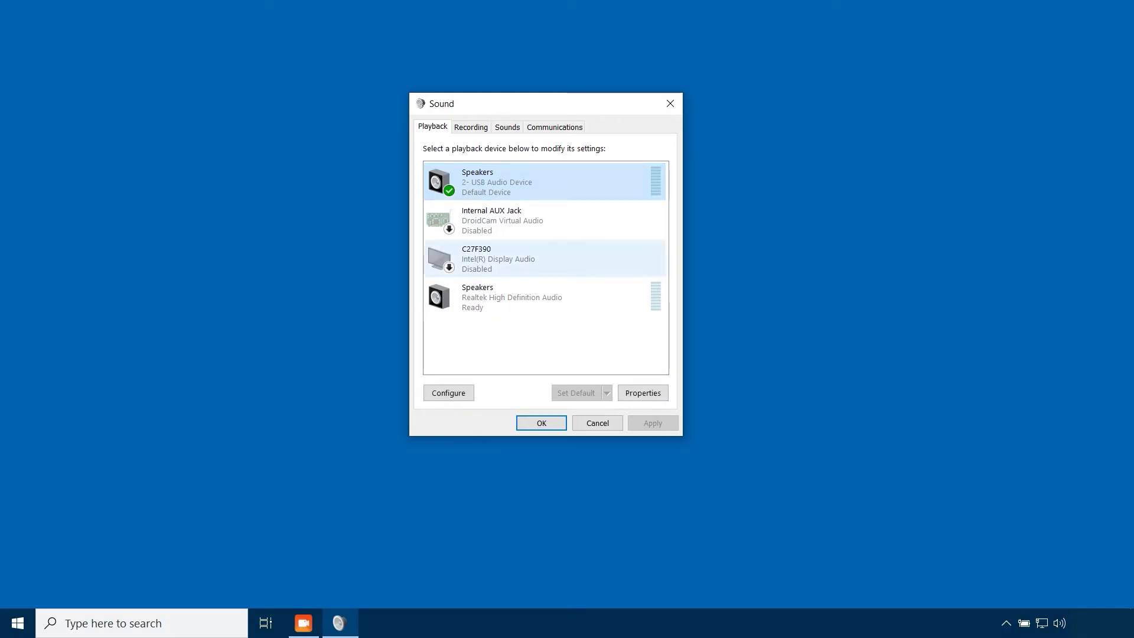
click(502, 220)
click(502, 297)
click(576, 392)
click(501, 182)
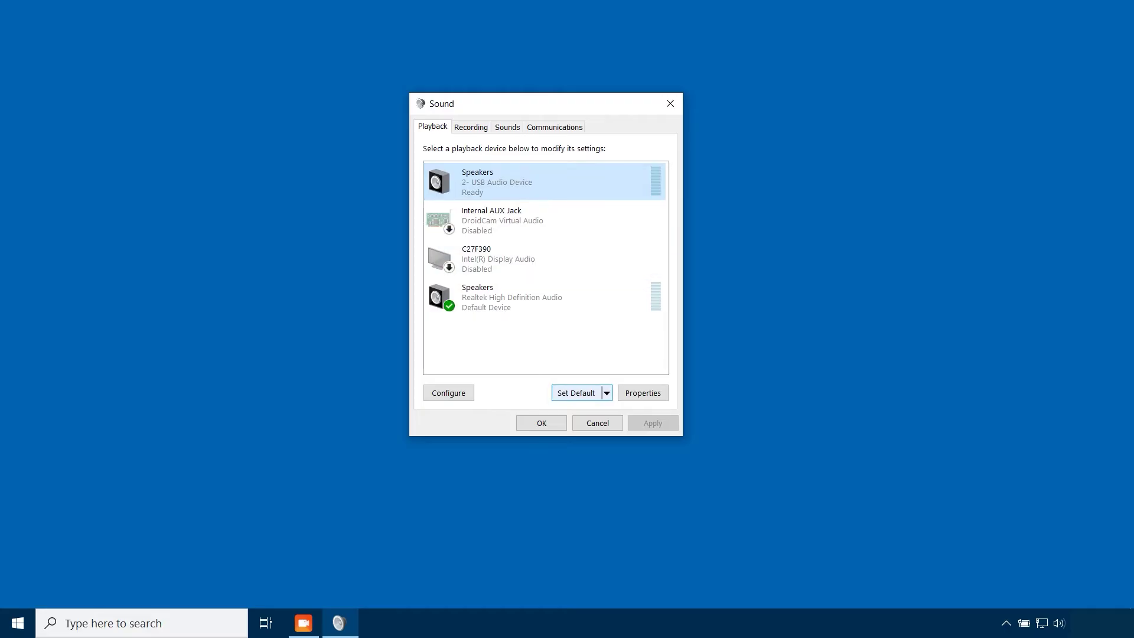
click(576, 393)
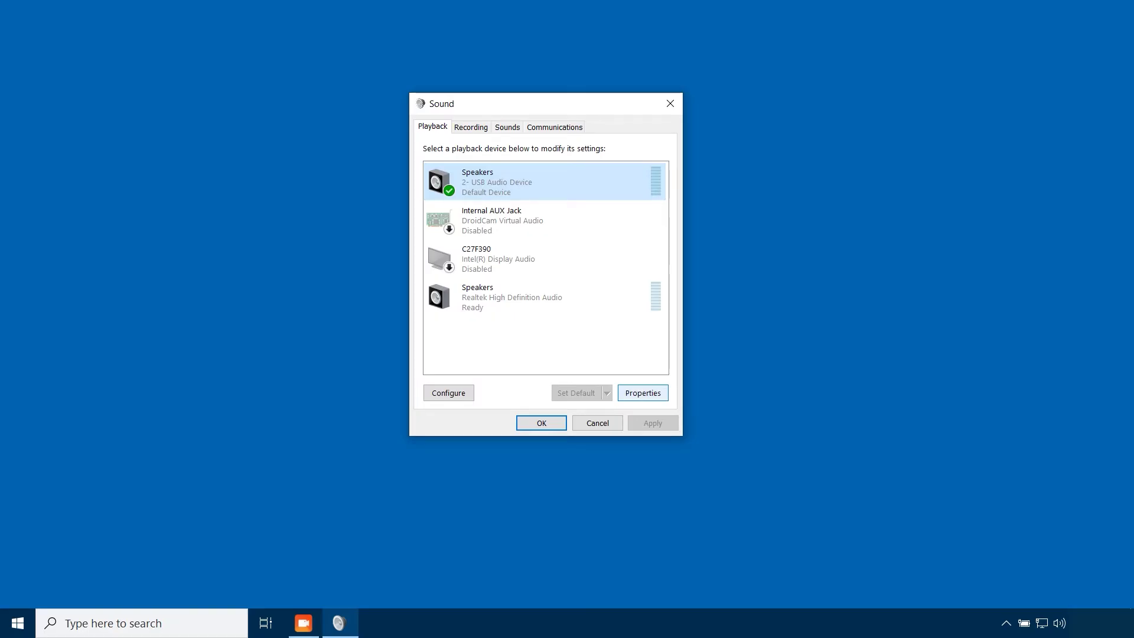
click(642, 393)
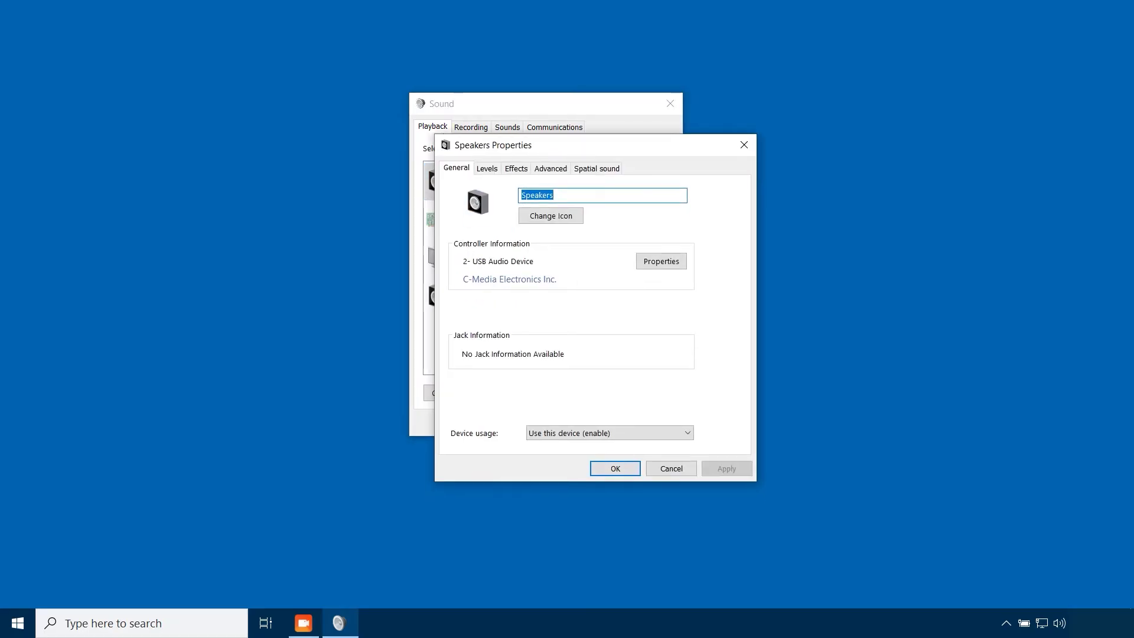
key(ctrl+Tab)
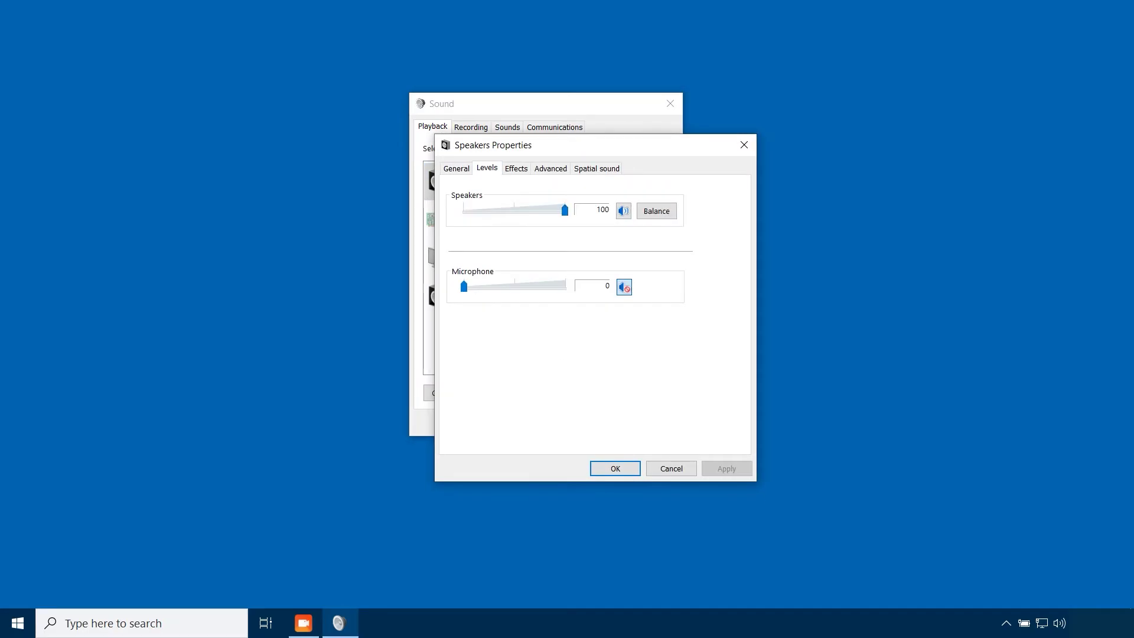
key(ctrl+Tab)
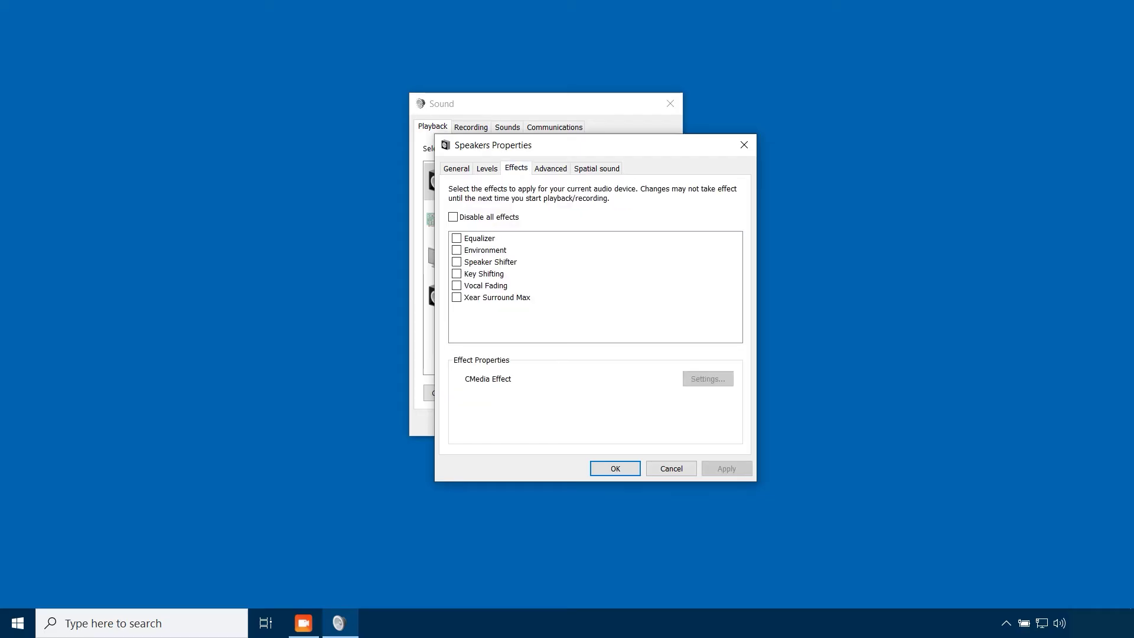
key(ctrl+Tab)
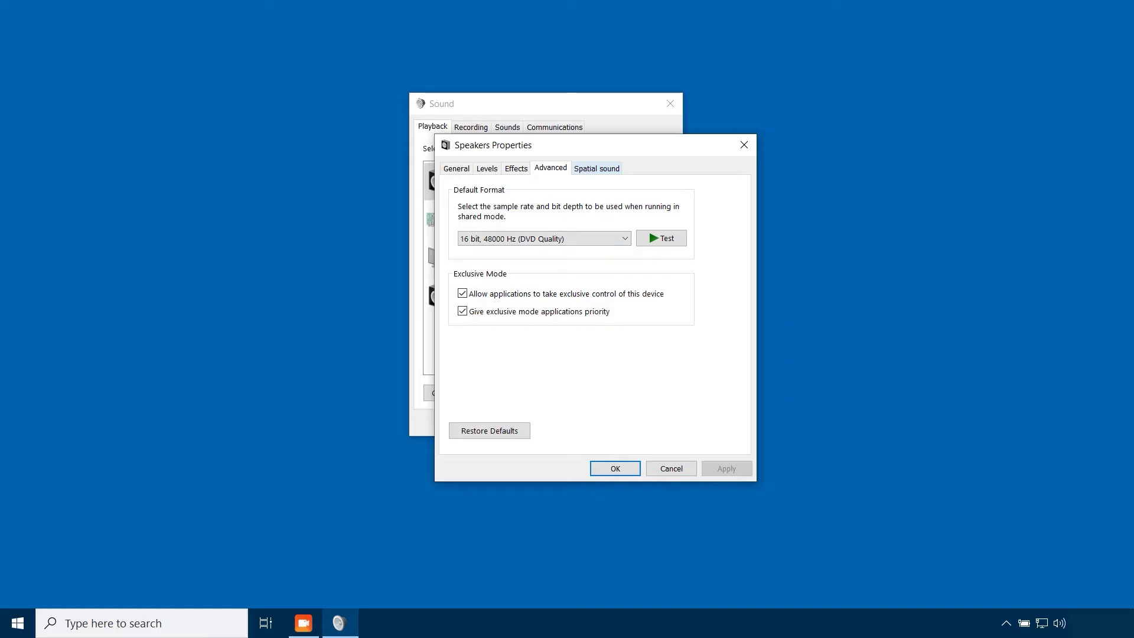
key(ctrl+Tab)
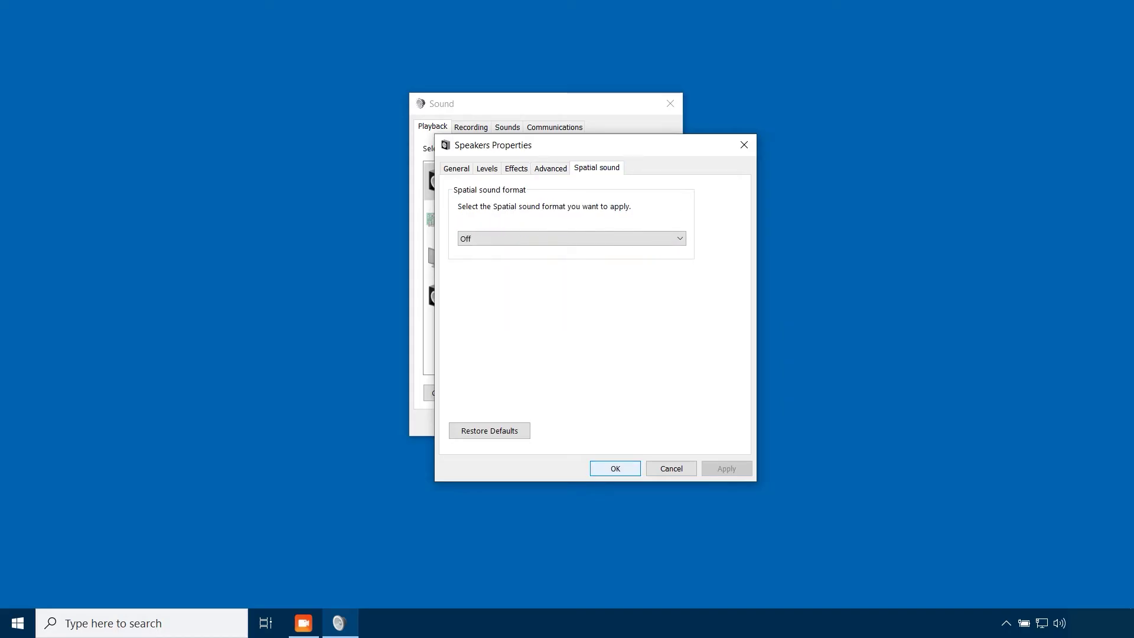
key(Escape)
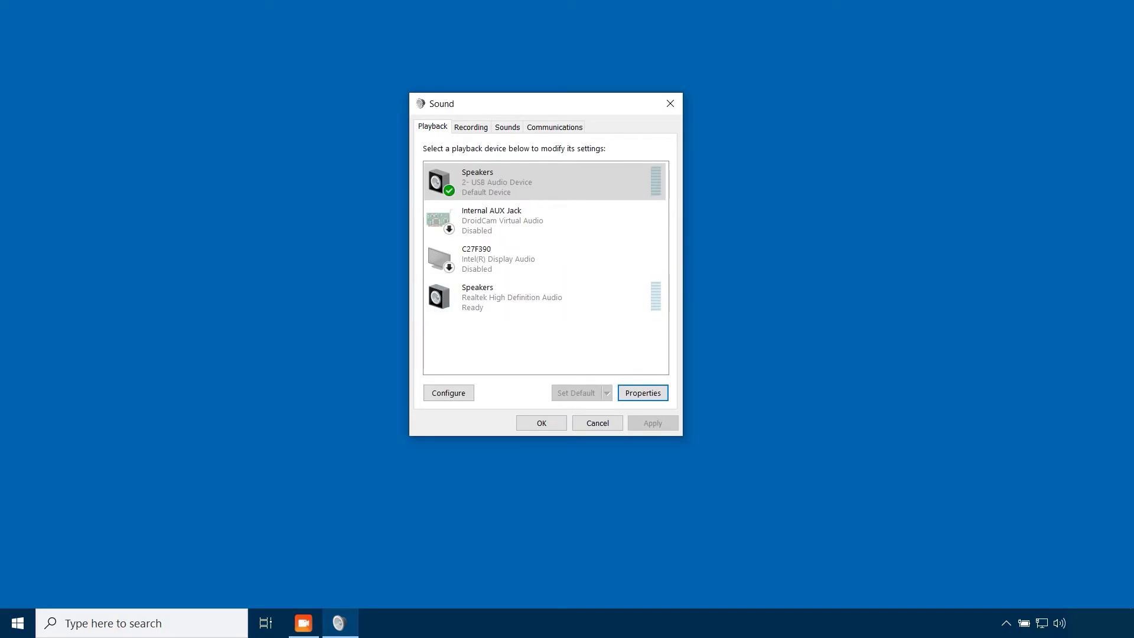
- Select the USB Audio Device microphone on the Recording tab and open its properties
key(ctrl+Tab)
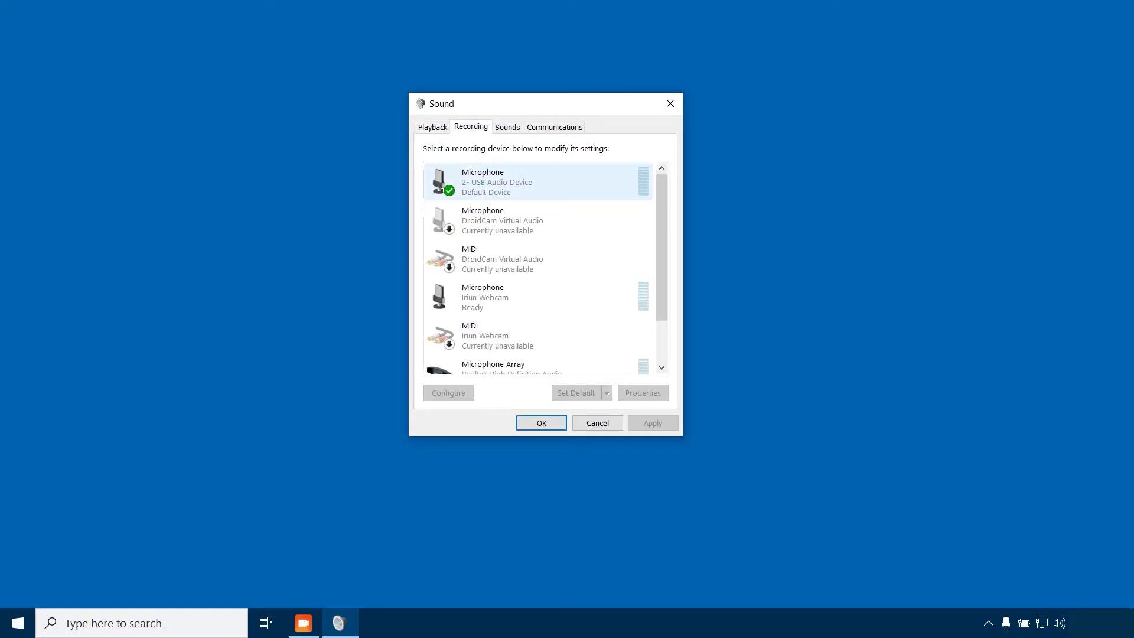
key(Tab)
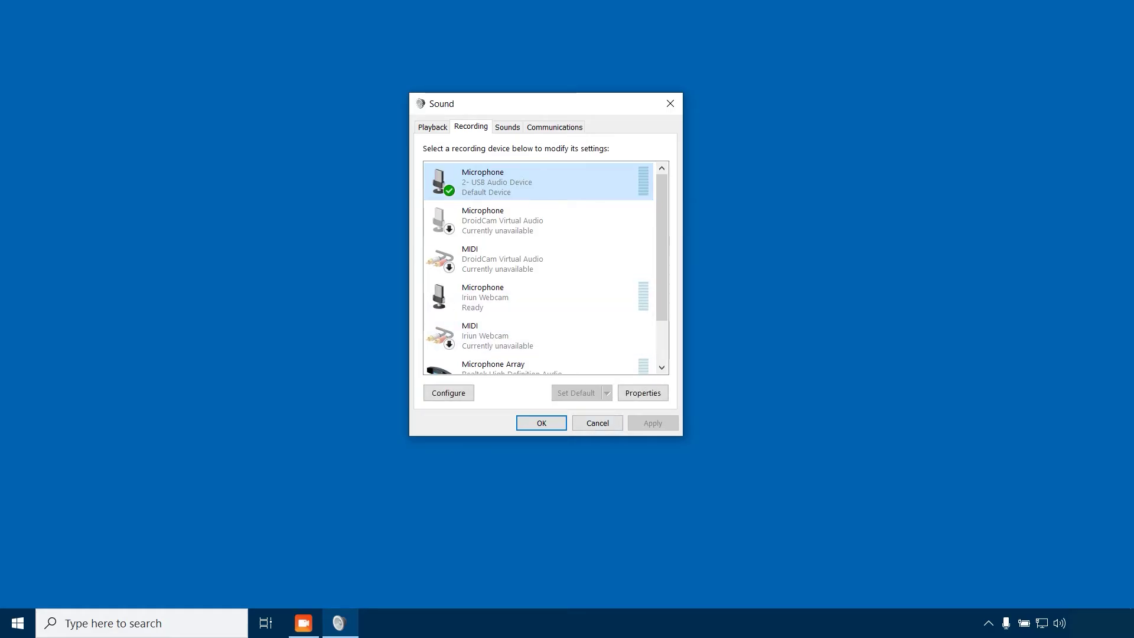
key(alt+p)
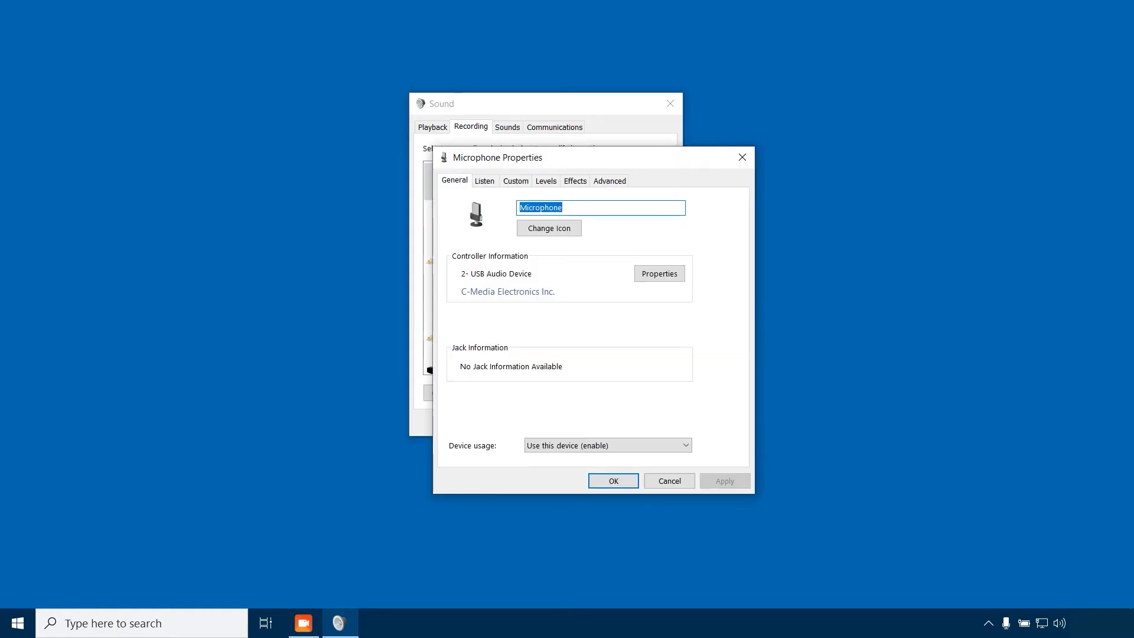
- Review the microphone's Listen, AGC, Levels, effects and Advanced tabs, then return to Playback
click(437, 138)
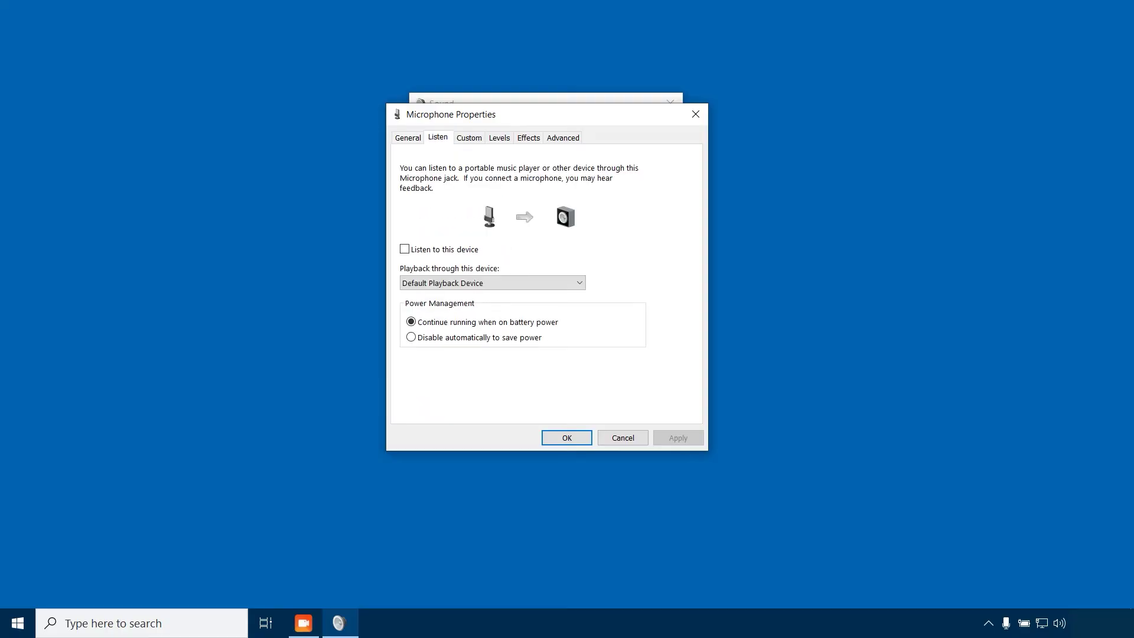
click(469, 137)
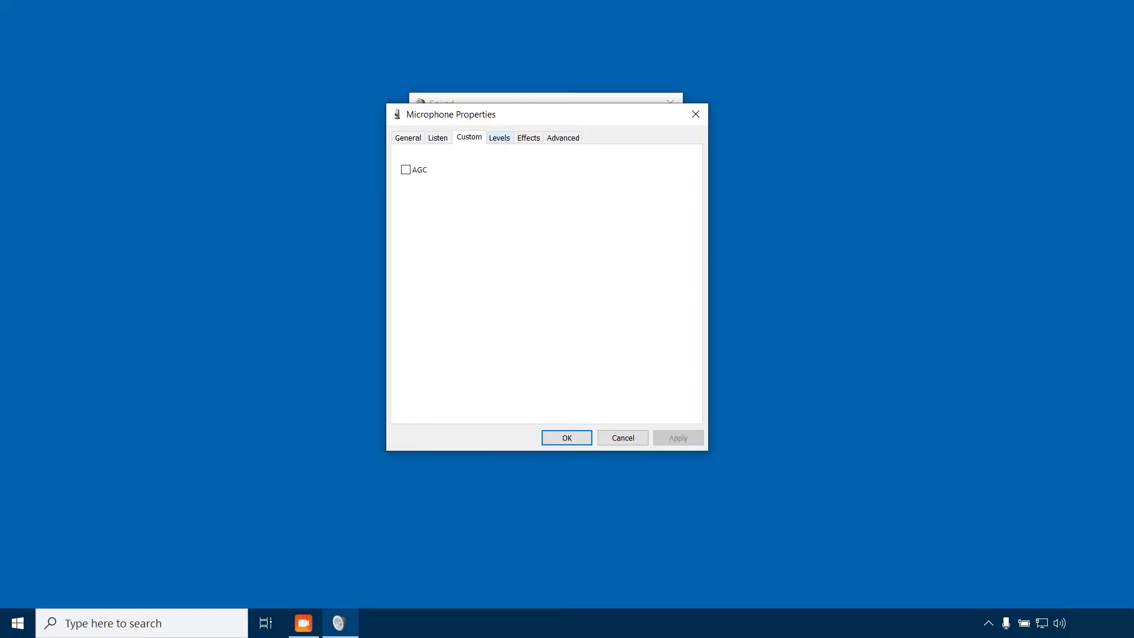
click(499, 137)
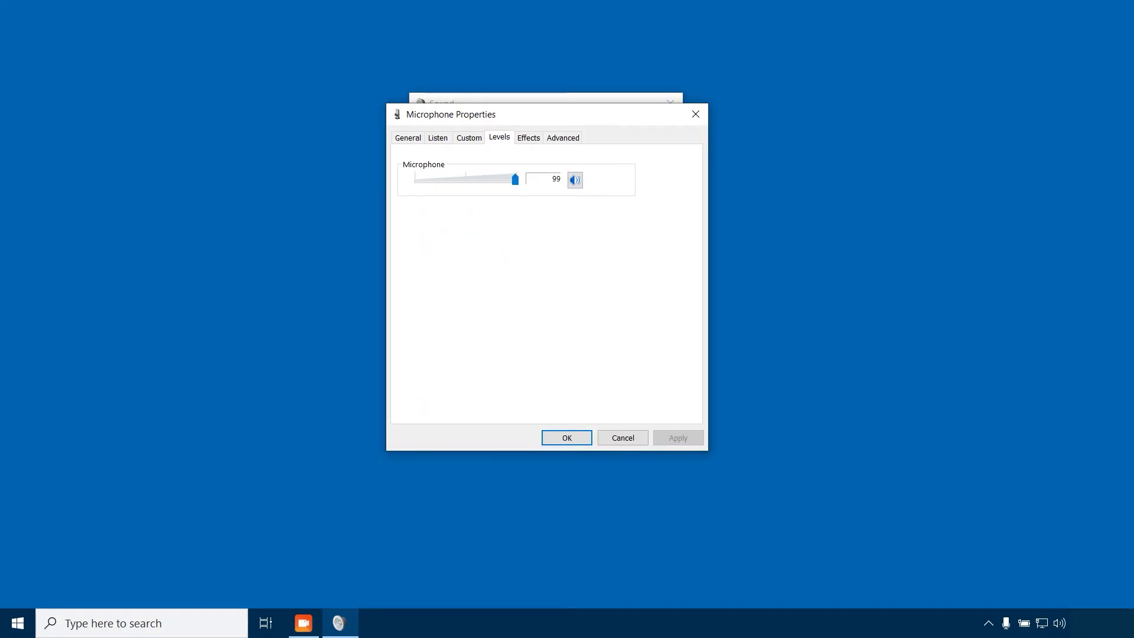
click(528, 137)
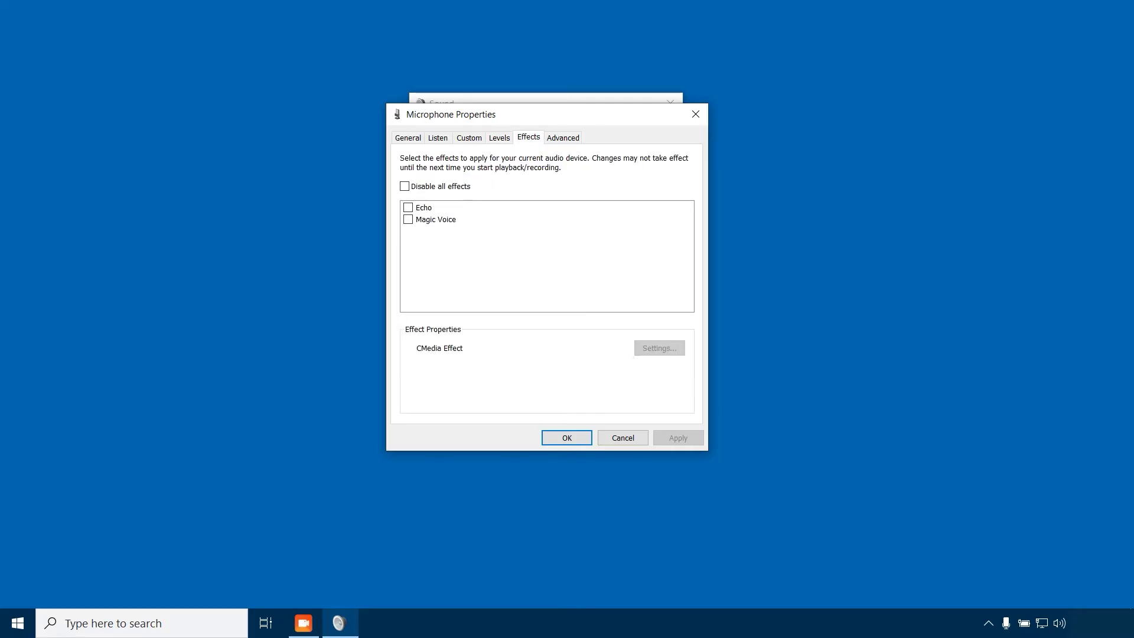
click(562, 137)
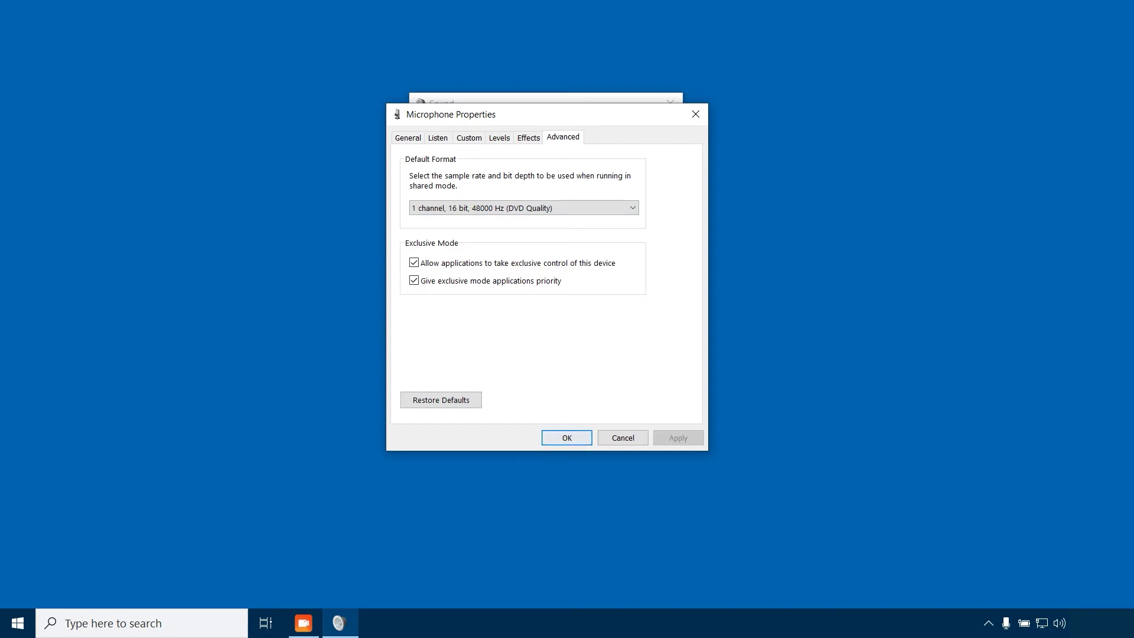
click(566, 437)
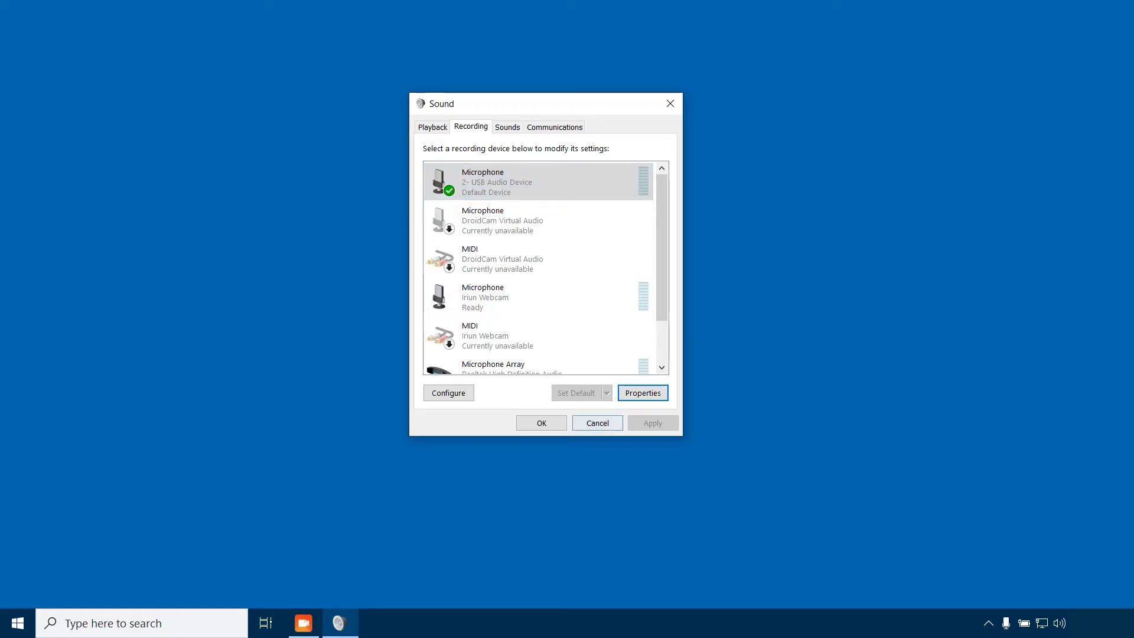
key(ctrl+shift+Tab)
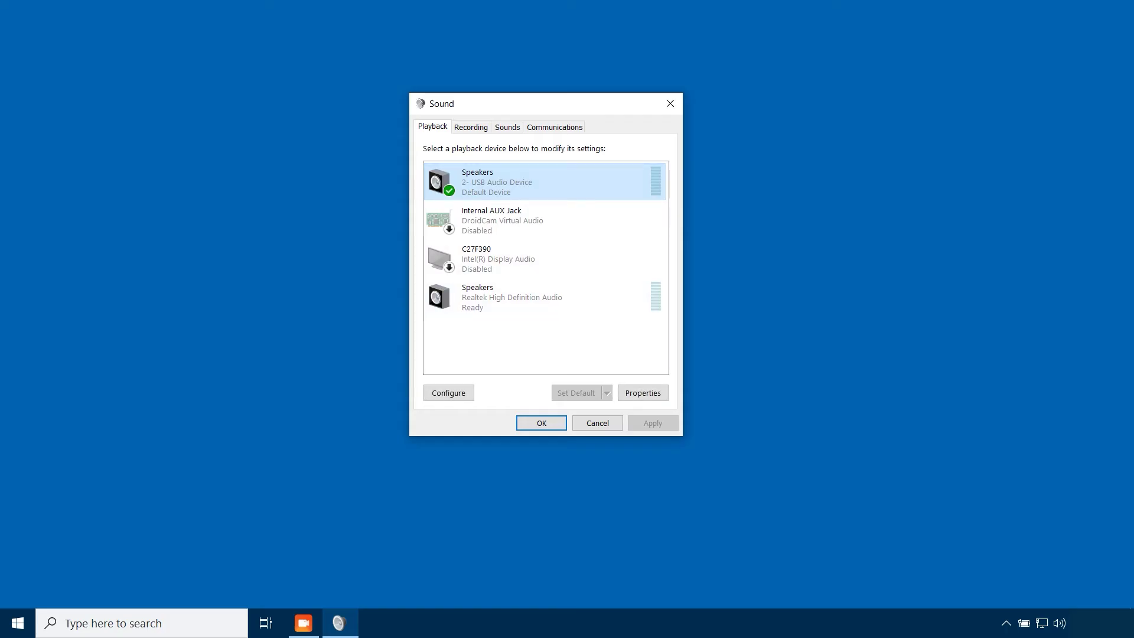
- Check the playback devices and the USB microphone on Recording, then close the Sound window
click(502, 220)
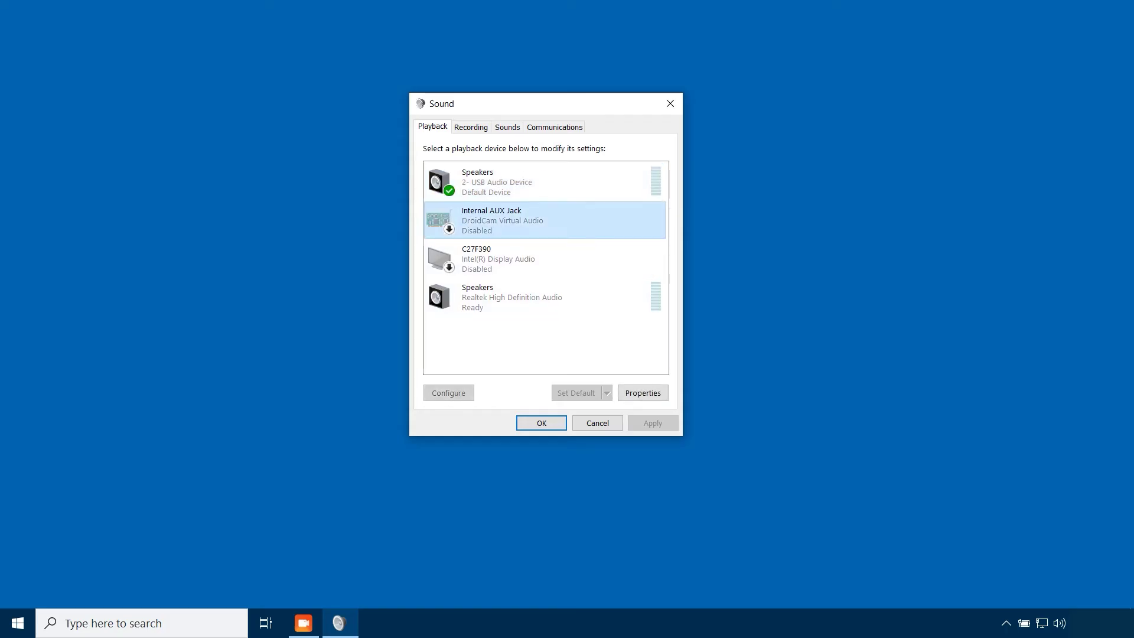
click(502, 259)
click(502, 297)
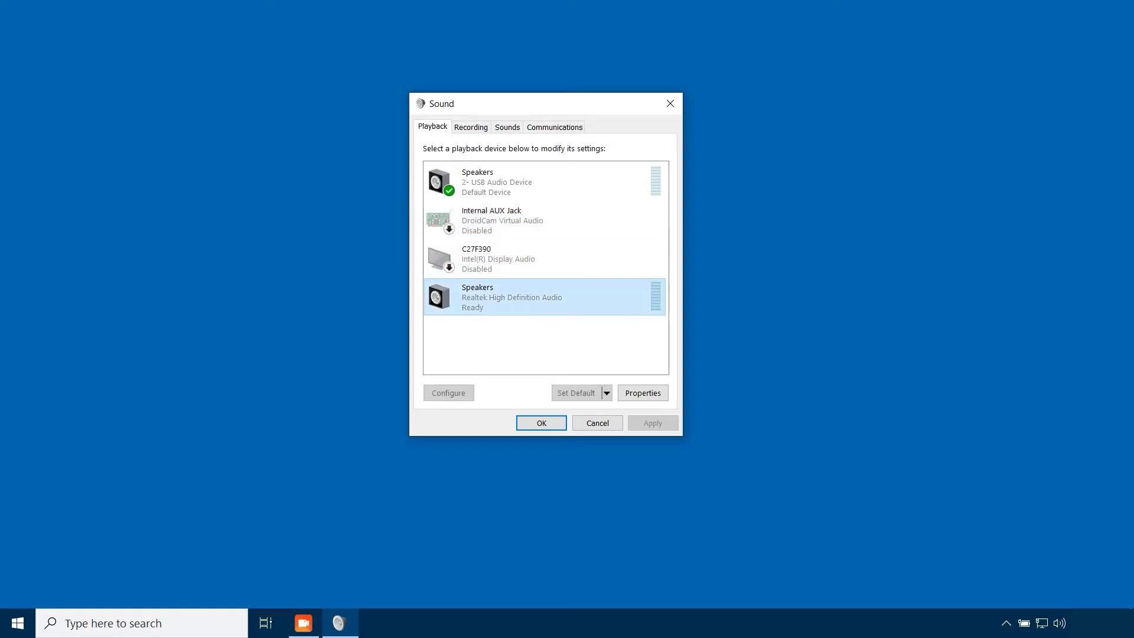
click(642, 393)
click(471, 126)
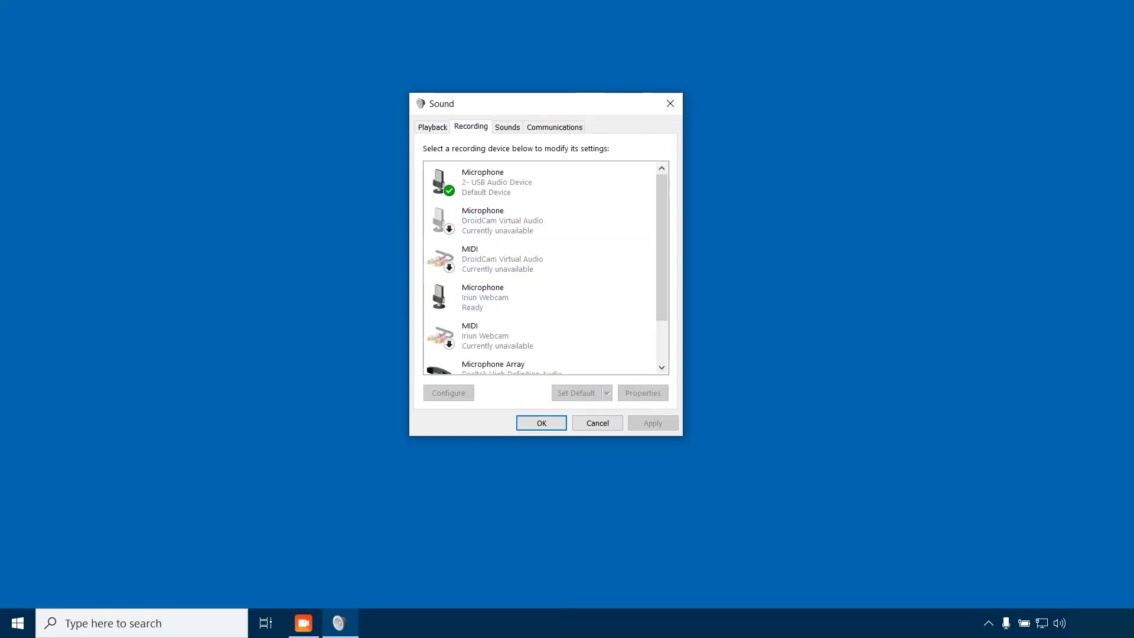
click(531, 181)
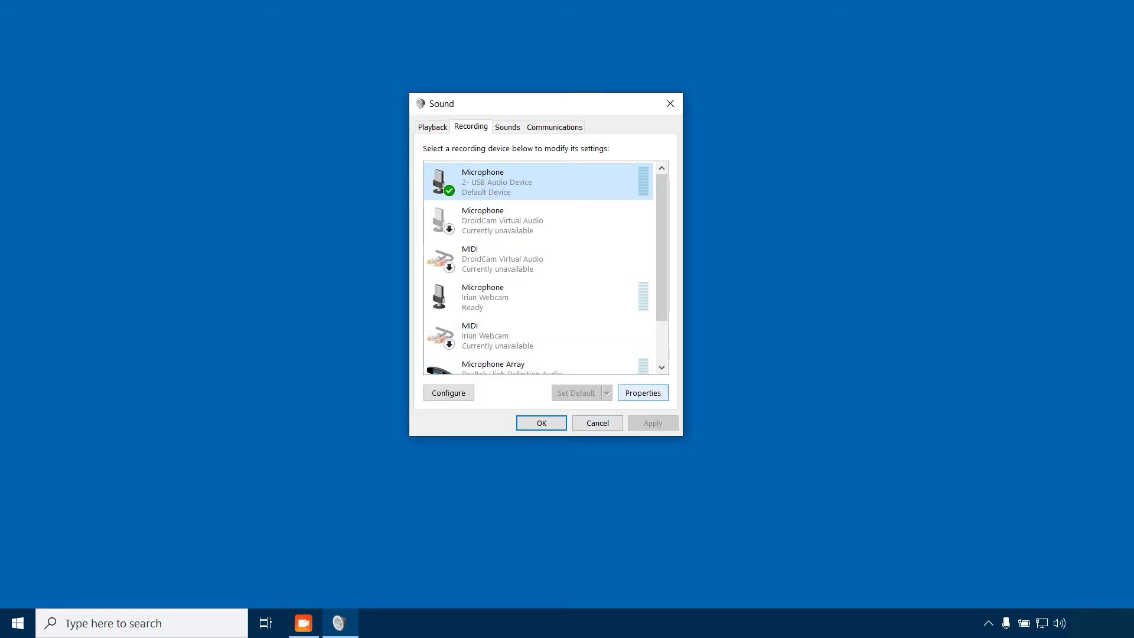
key(Escape)
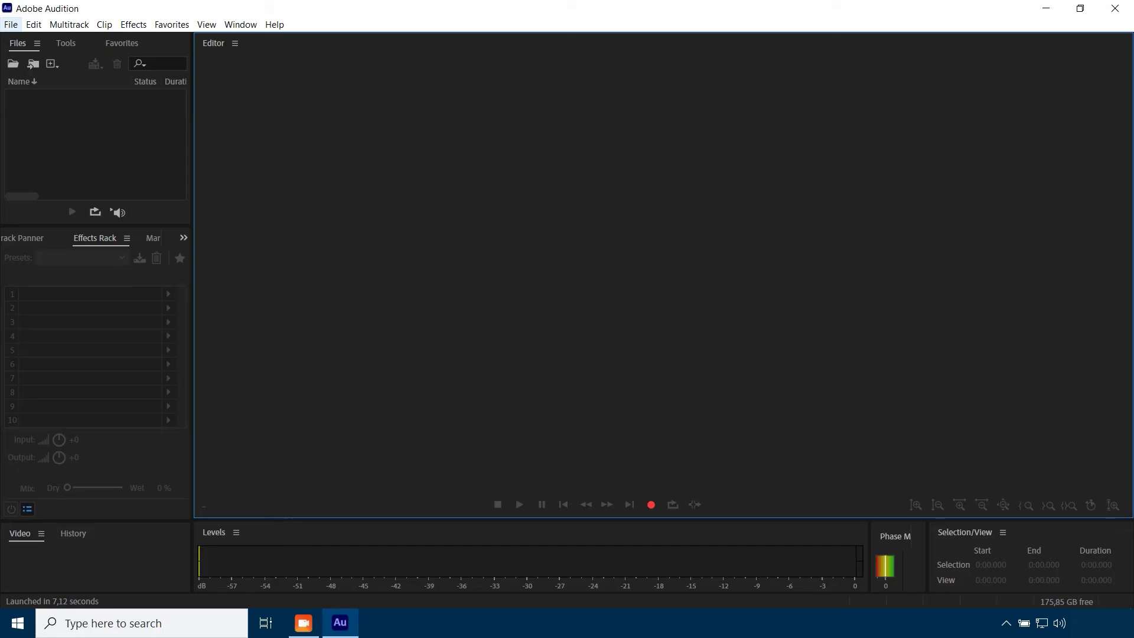
- Open the Audio Hardware page of Audition's Preferences via Edit > Preferences
key(Right)
key(Down)
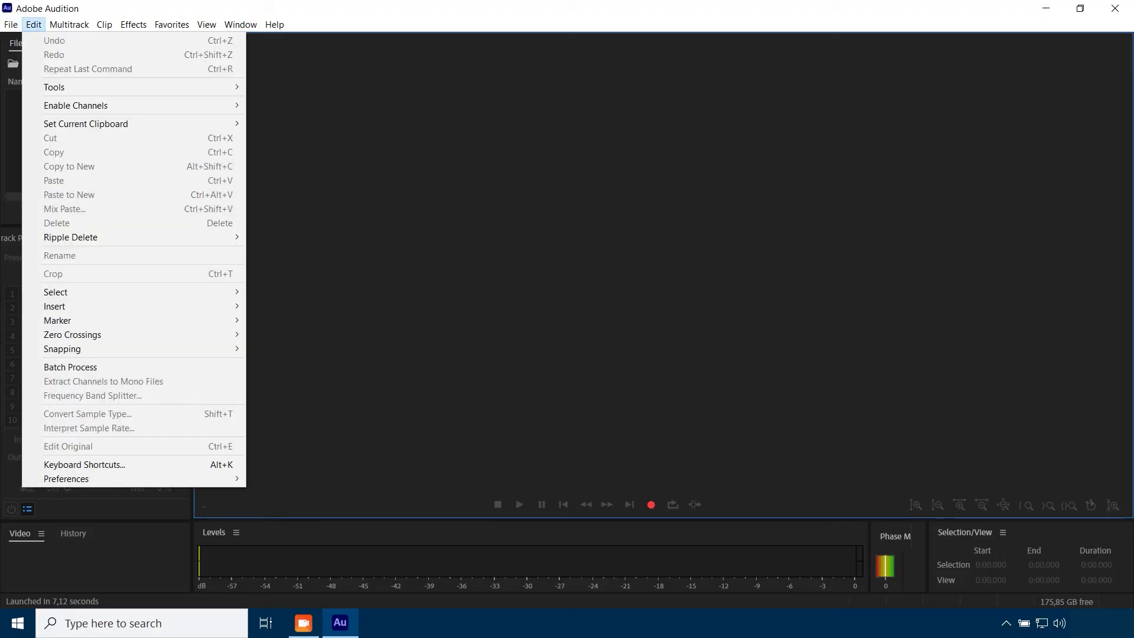
key(Up)
key(Right)
key(Up)
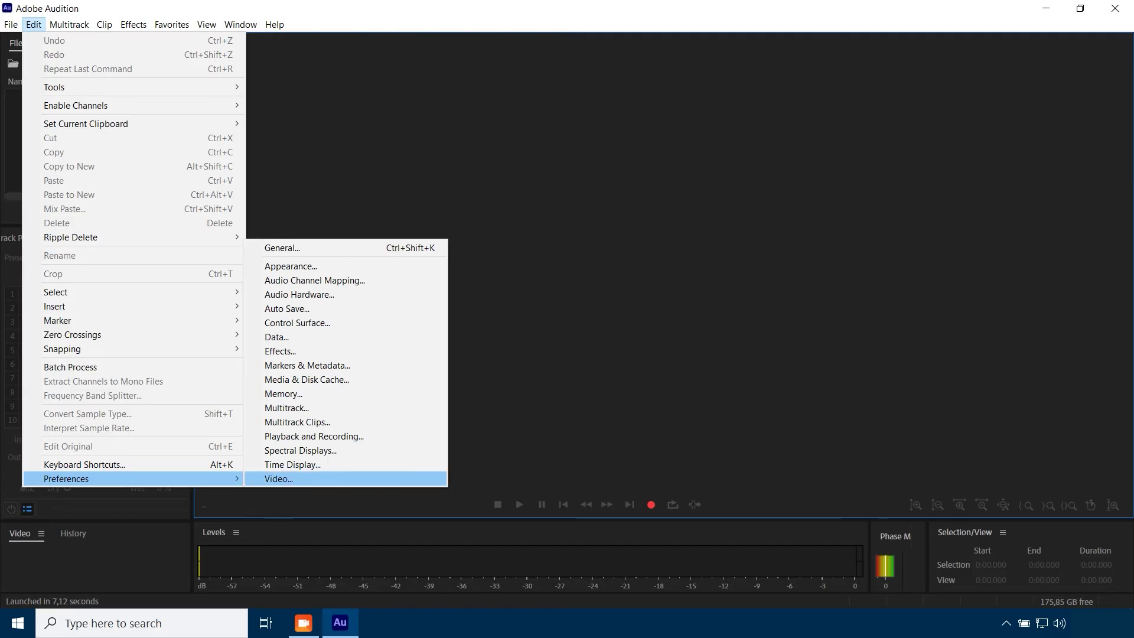
key(Up)
key(Up)
key(Up)
key(Up)
key(Up)
key(Up)
key(Up)
key(Up)
key(Up)
key(Up)
key(Up)
key(Up)
key(Up)
key(Up)
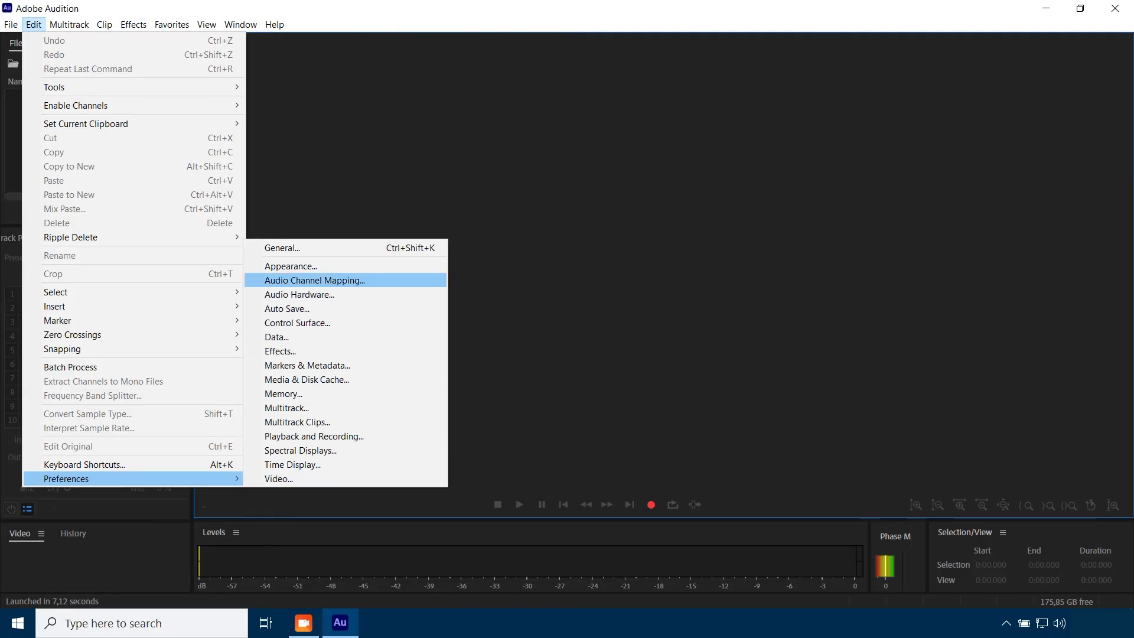
key(Down)
key(Return)
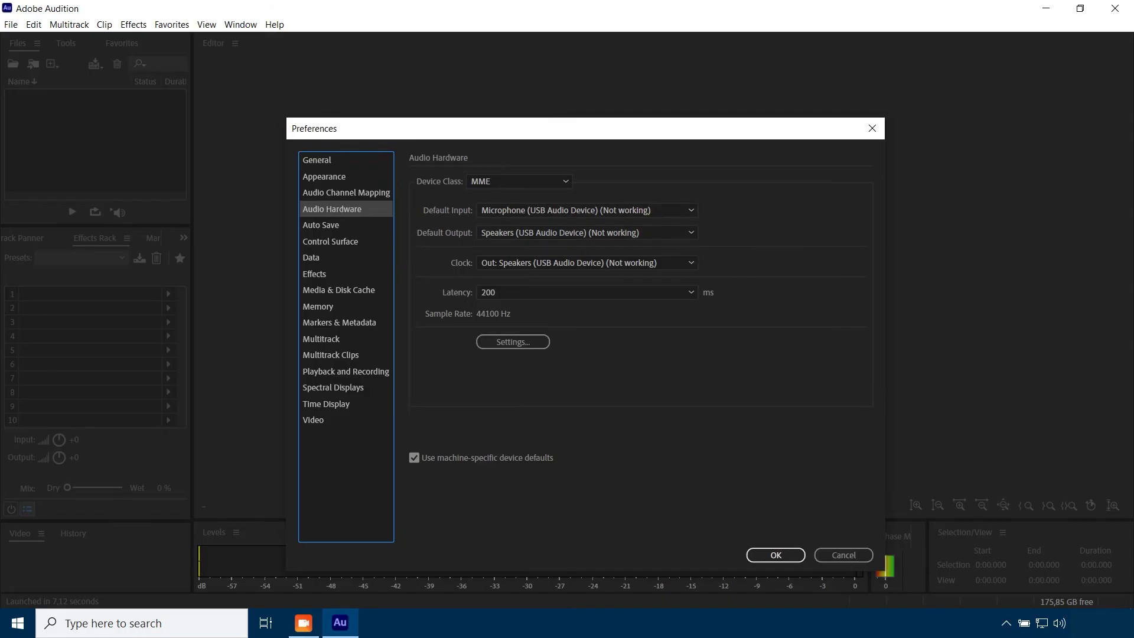
- Set Default Input and Default Output to the System Default USB Audio Device microphone and speakers
click(585, 210)
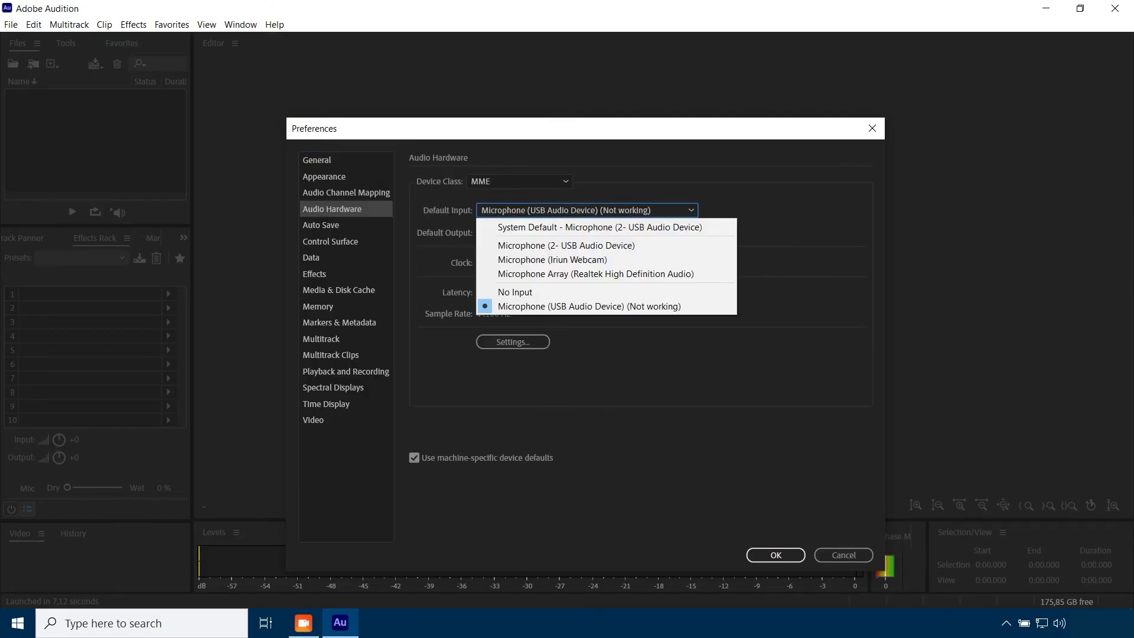
key(Up)
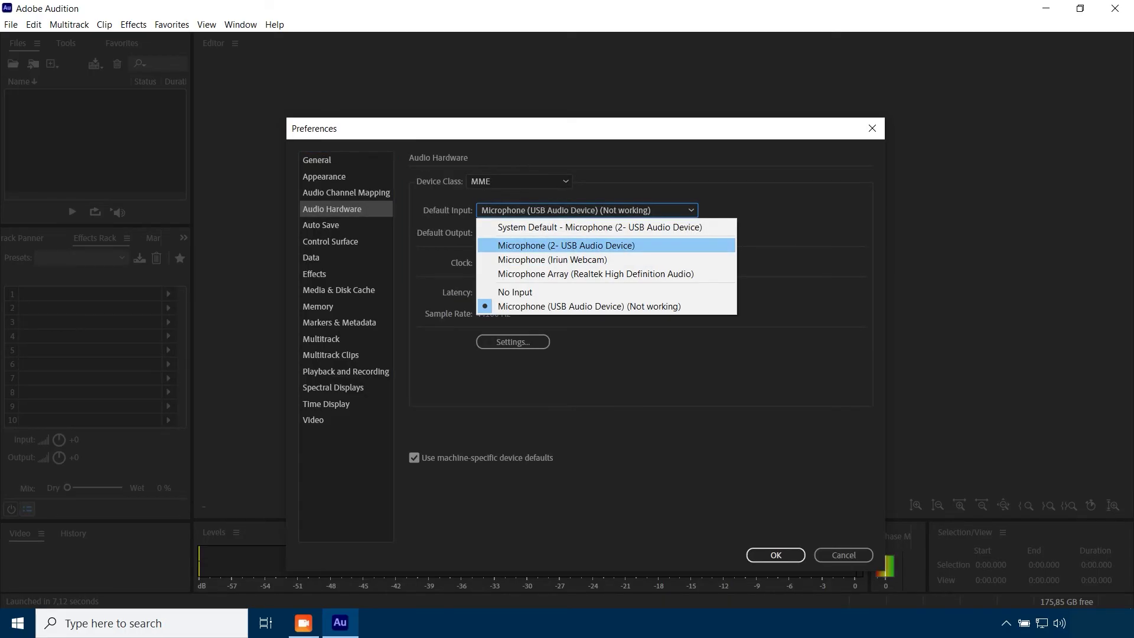
key(Up)
key(Return)
key(Return)
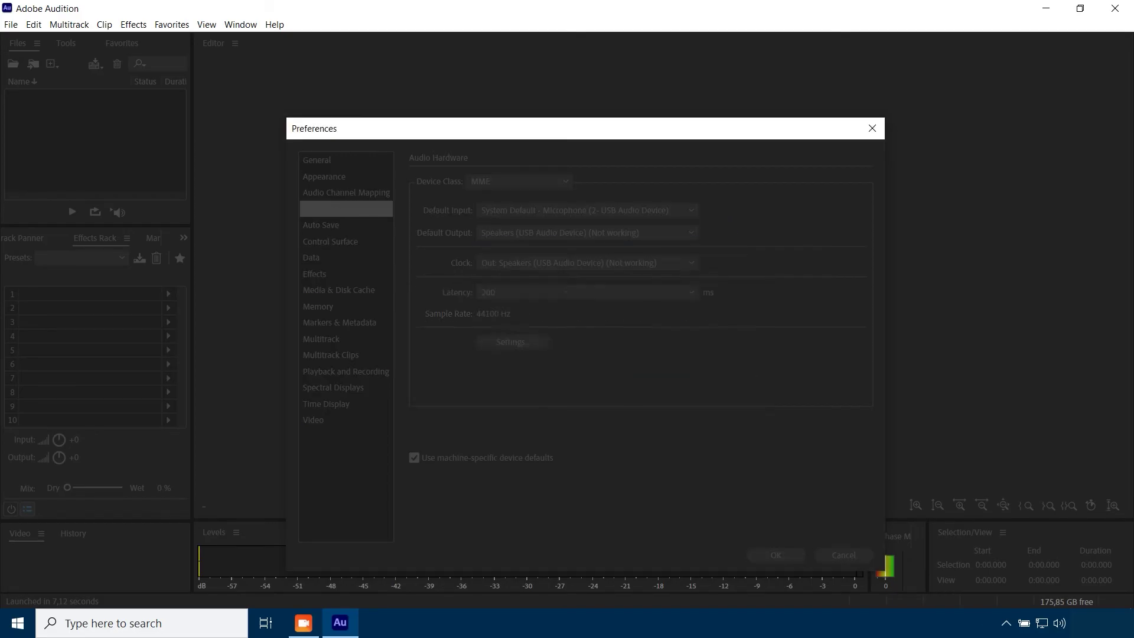
key(Tab)
key(alt+Down)
key(Down)
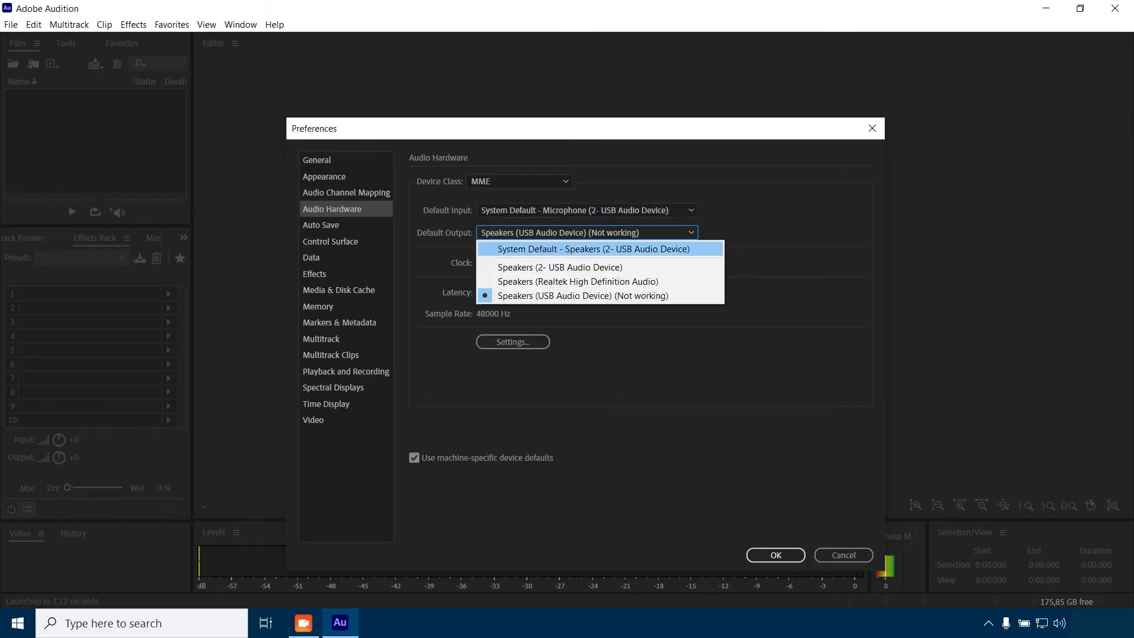
key(Return)
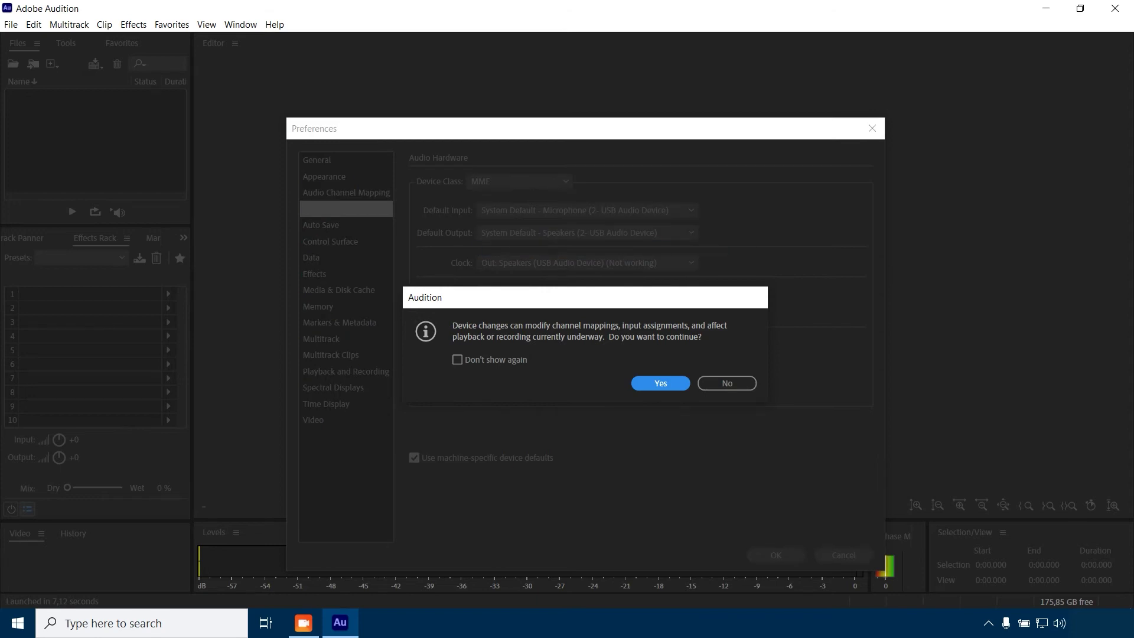
key(Return)
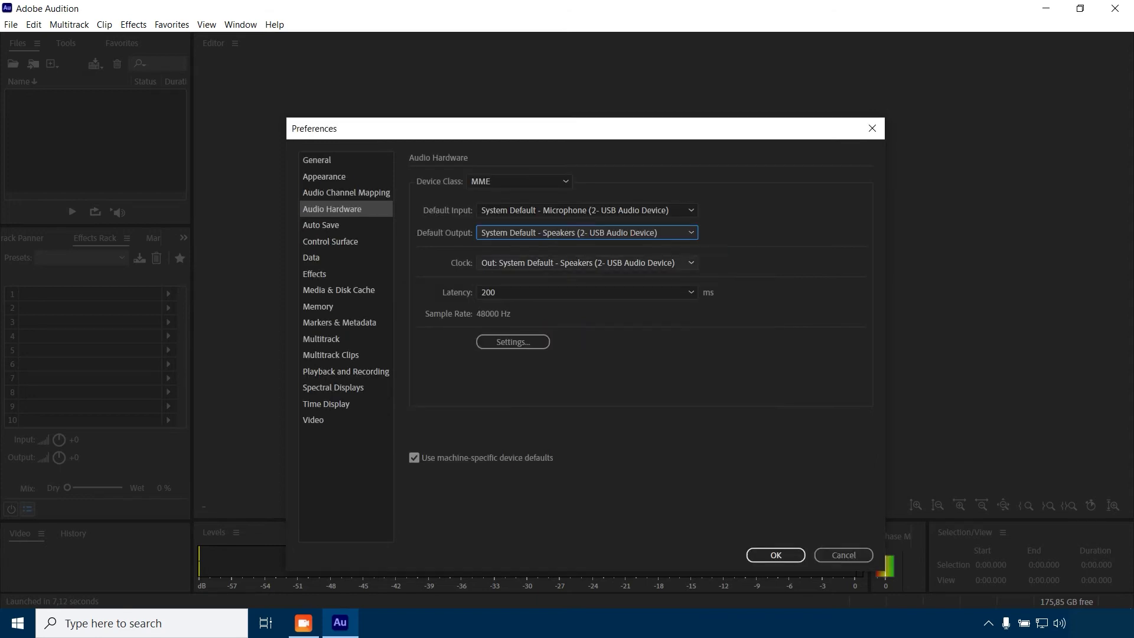
- Keep the system default speakers as the Clock source and save the preferences
key(Tab)
key(alt+Down)
key(Return)
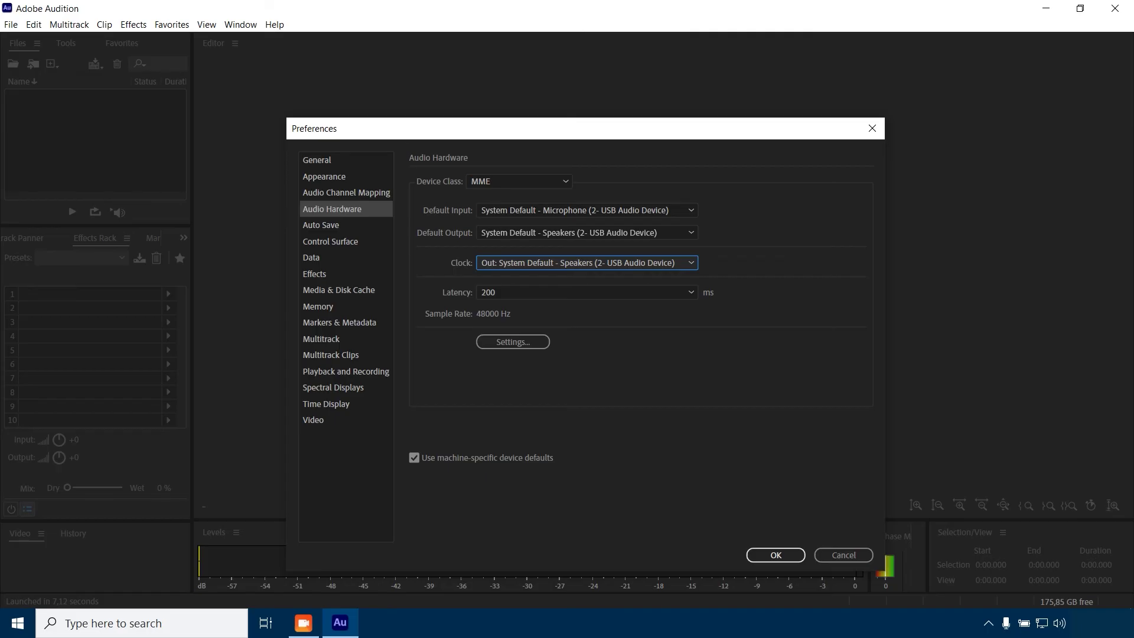
key(Return)
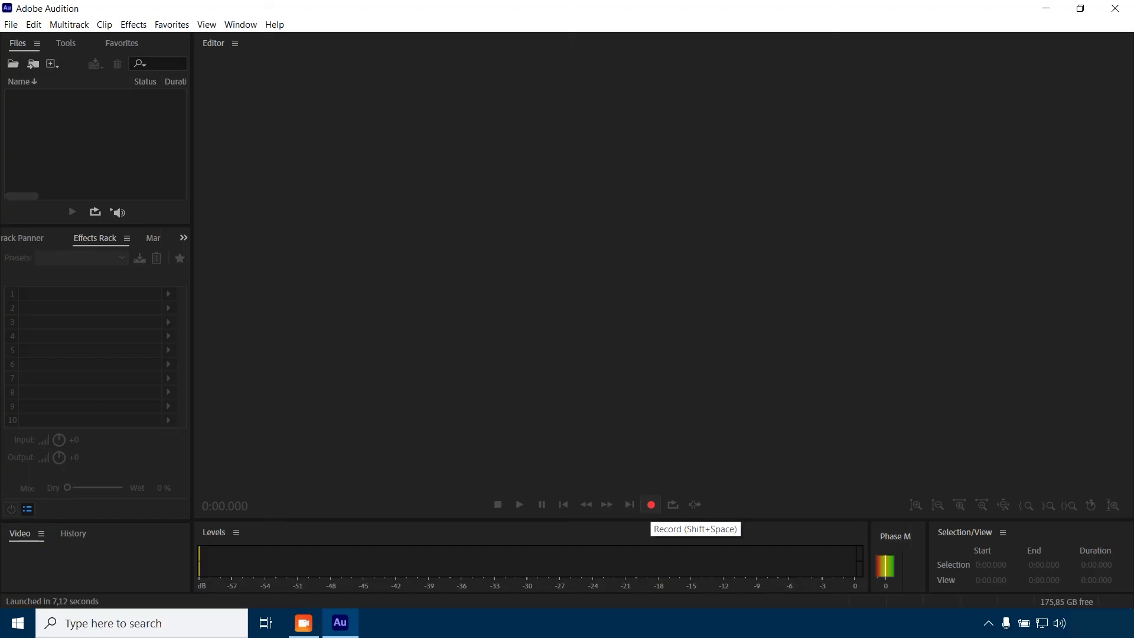
- Record an 8.298-second stereo test voice take into a new Untitled 1 file
click(651, 505)
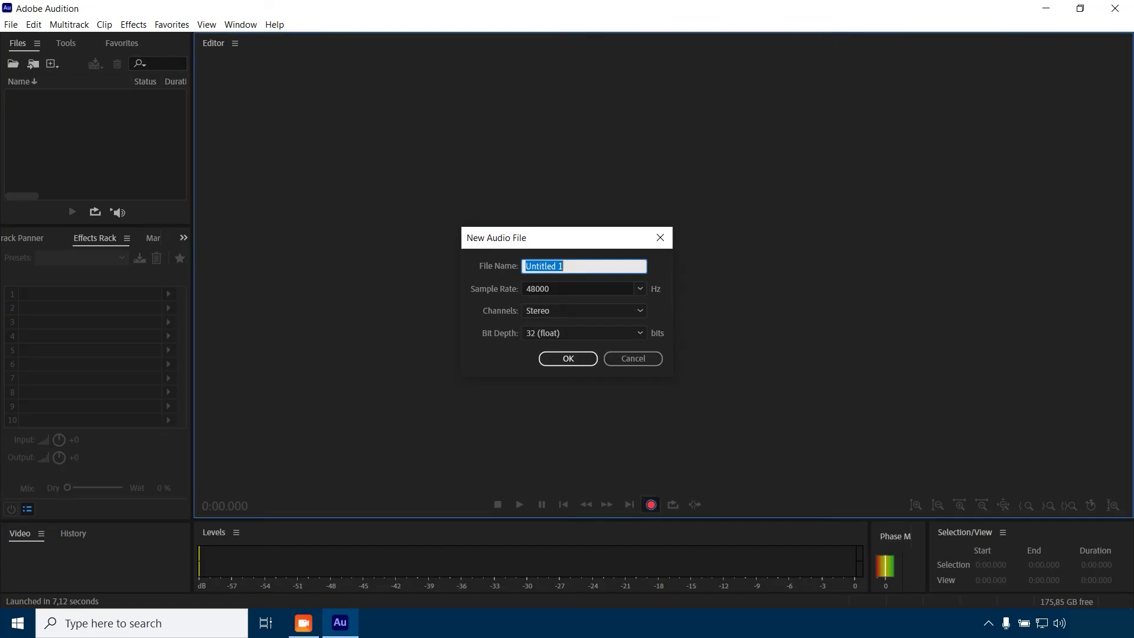
key(Return)
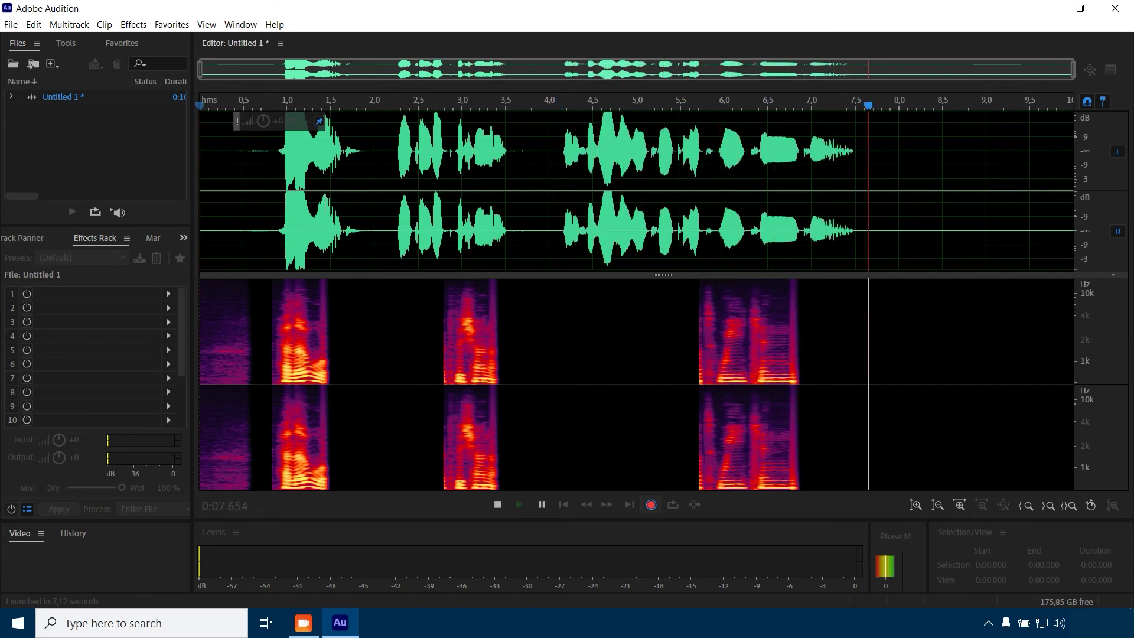
key(space)
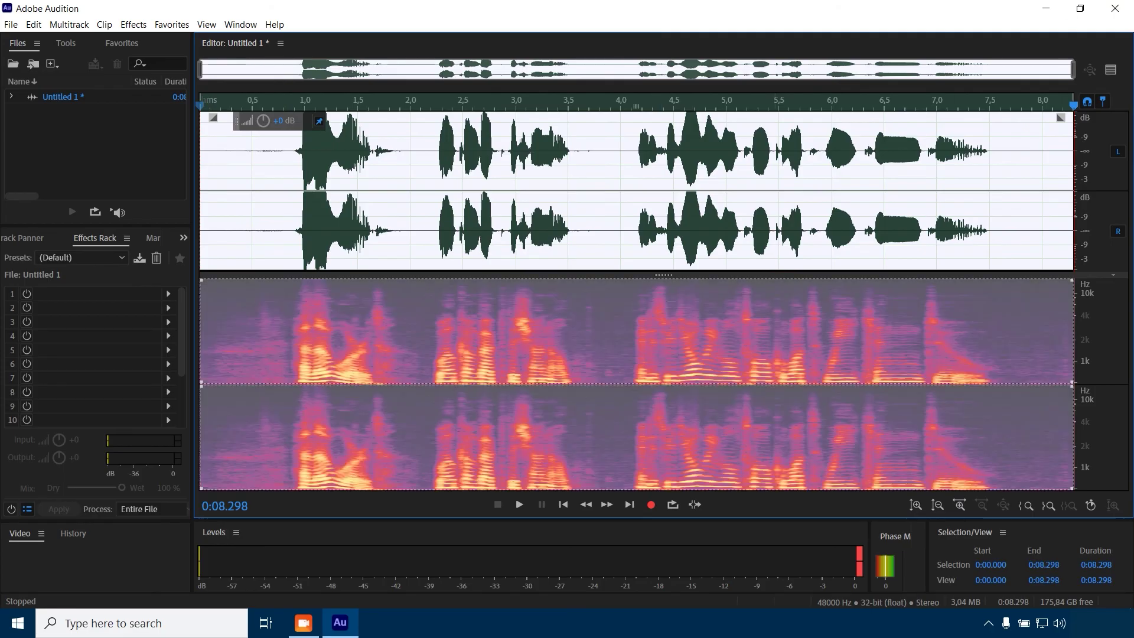
click(632, 177)
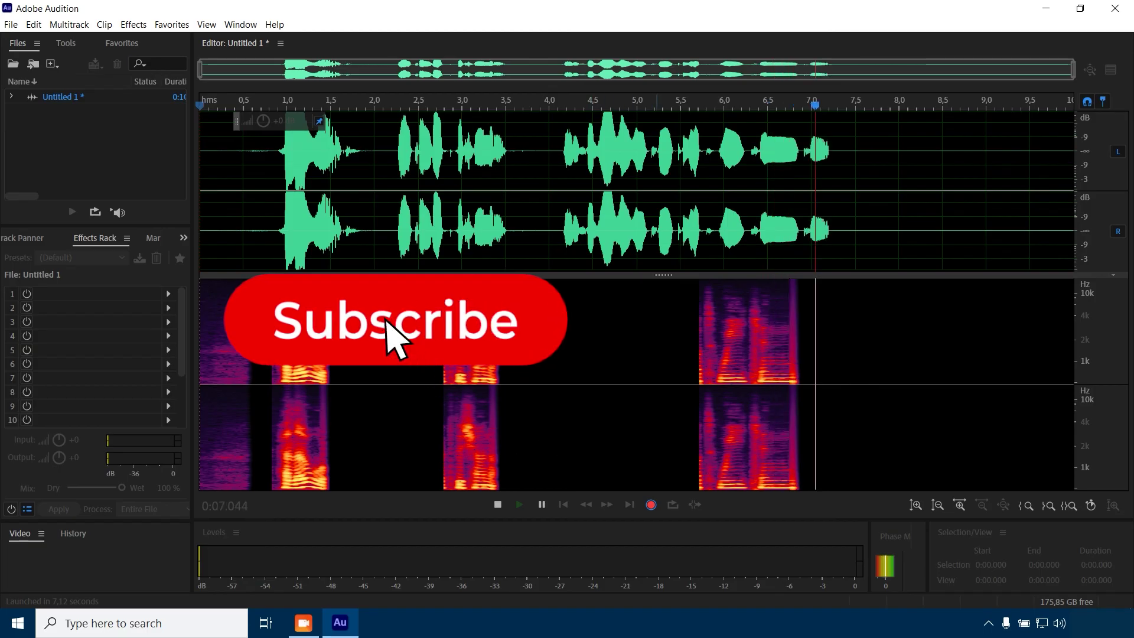
- Close Audition without saving the first take, then record a fresh eight-second voice take
key(space)
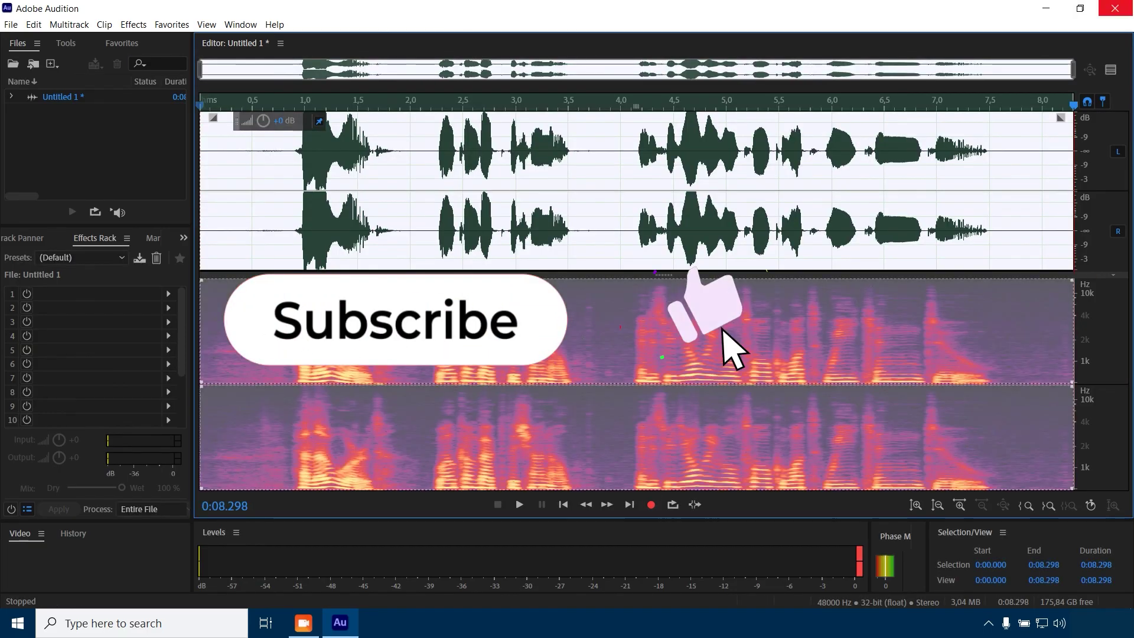
click(634, 177)
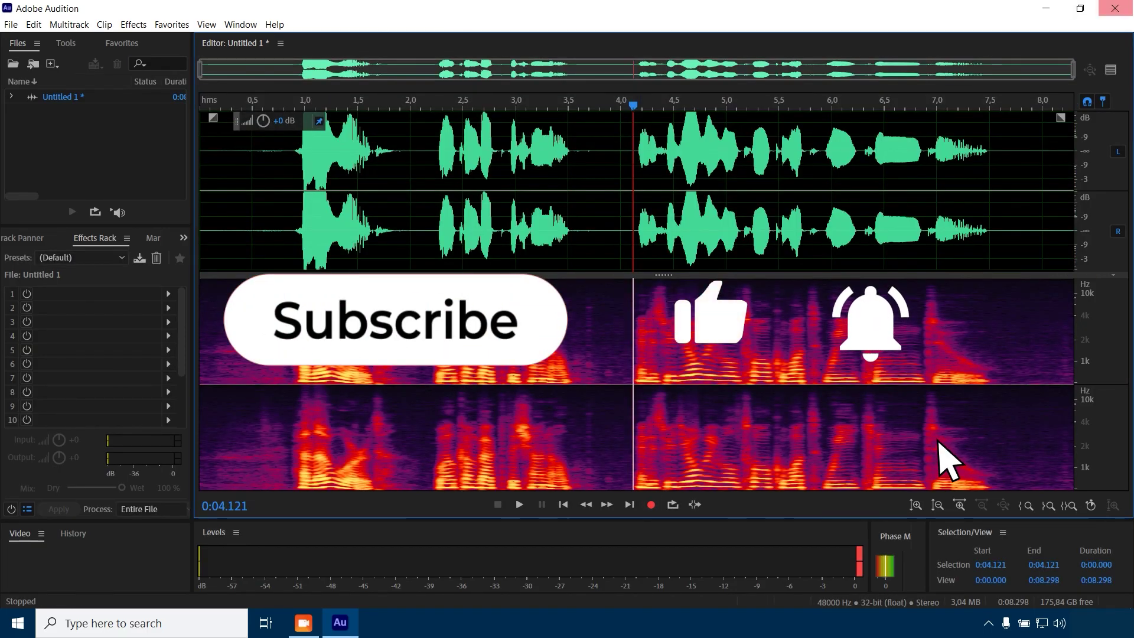
click(1115, 8)
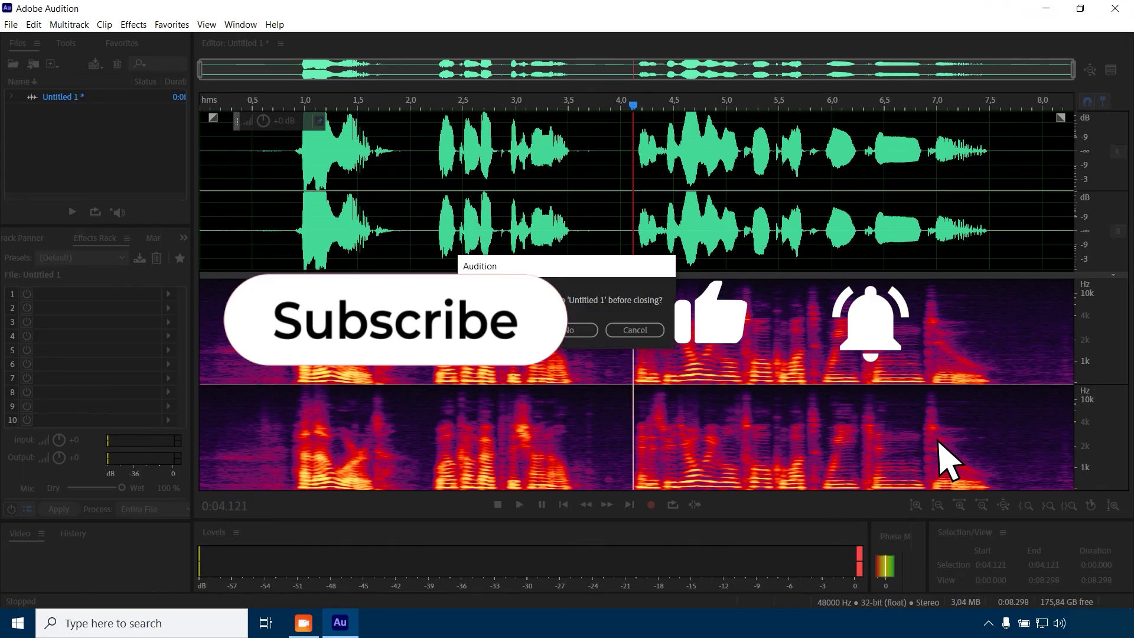
click(580, 329)
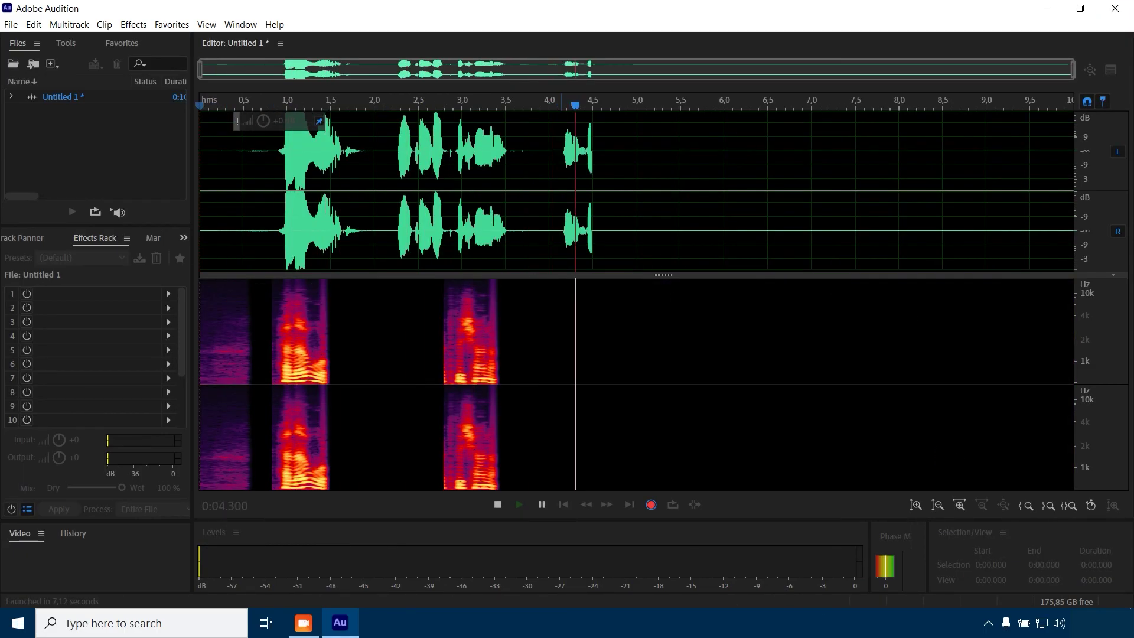
key(space)
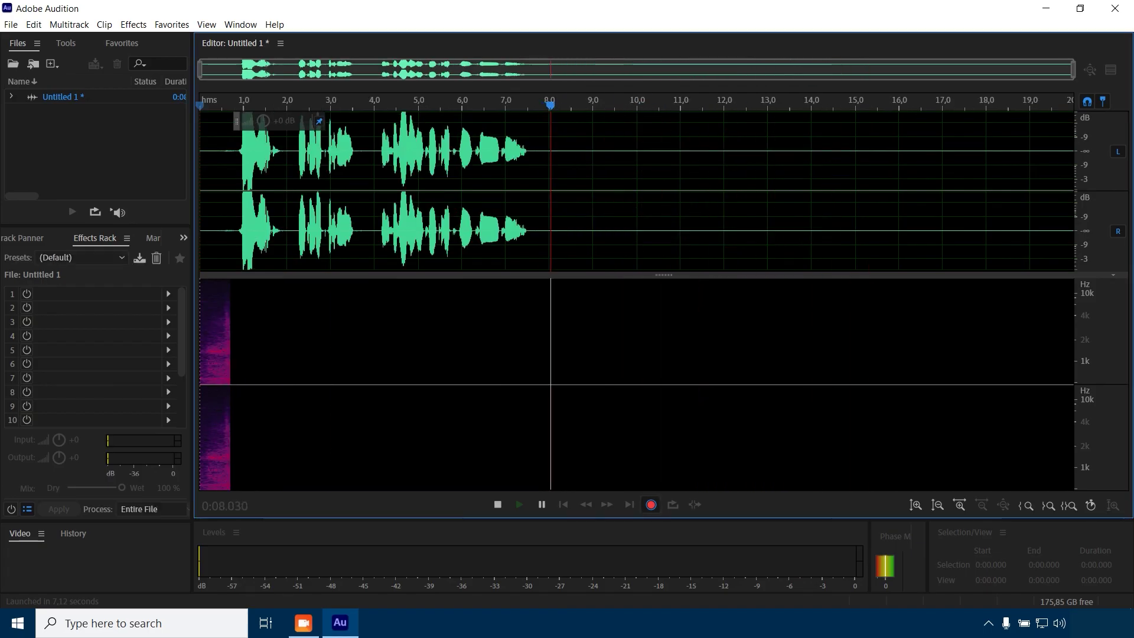